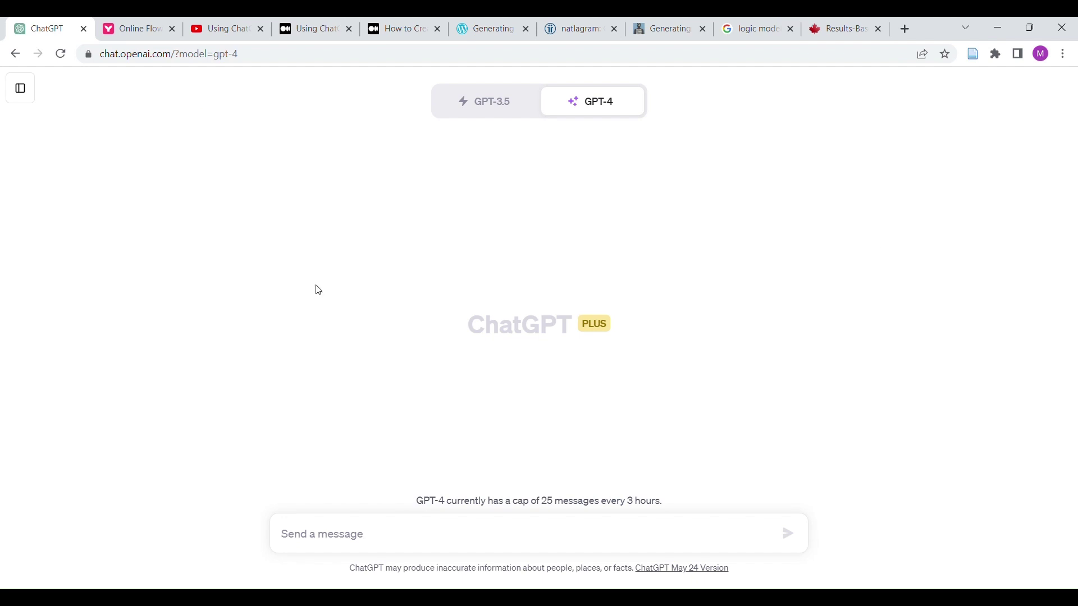
Step: Open the Medium article on ChatGPT system diagrams, glance at the YouTube video, then scroll the article
mouse_move(594, 105)
click(327, 25)
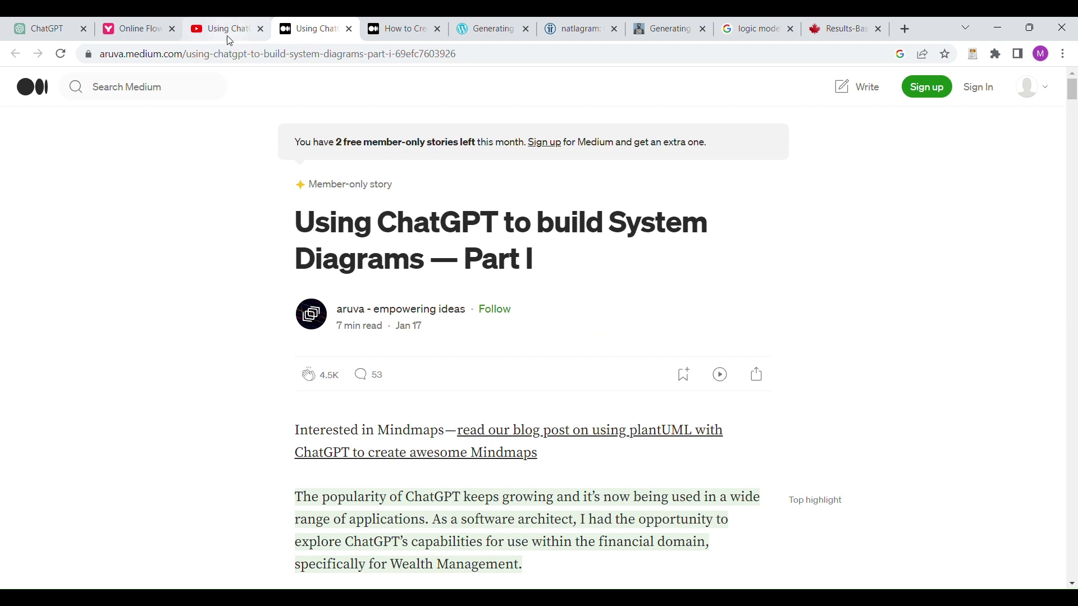
click(208, 23)
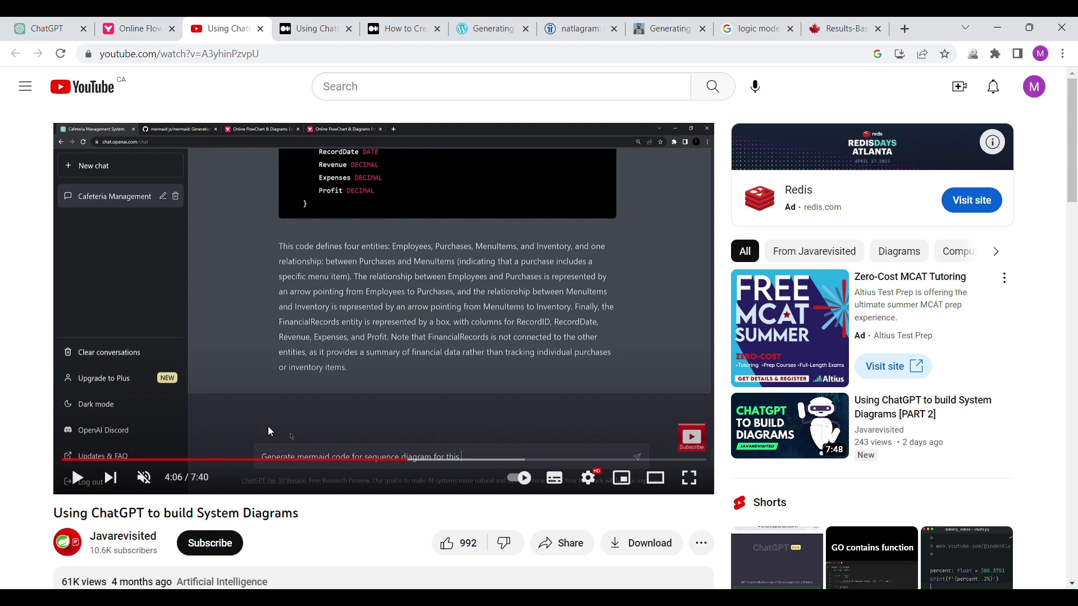
click(314, 28)
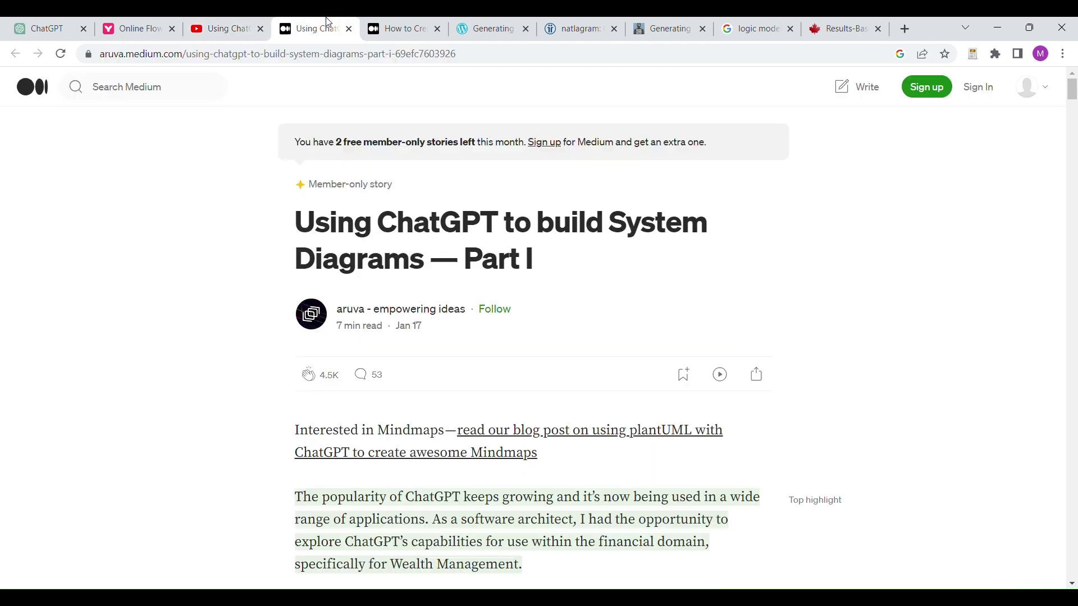
scroll(105, 237, down, 4)
scroll(157, 250, down, 10)
scroll(157, 250, up, 15)
Step: Scroll through the Results-Based Management logic model checklist page
click(842, 28)
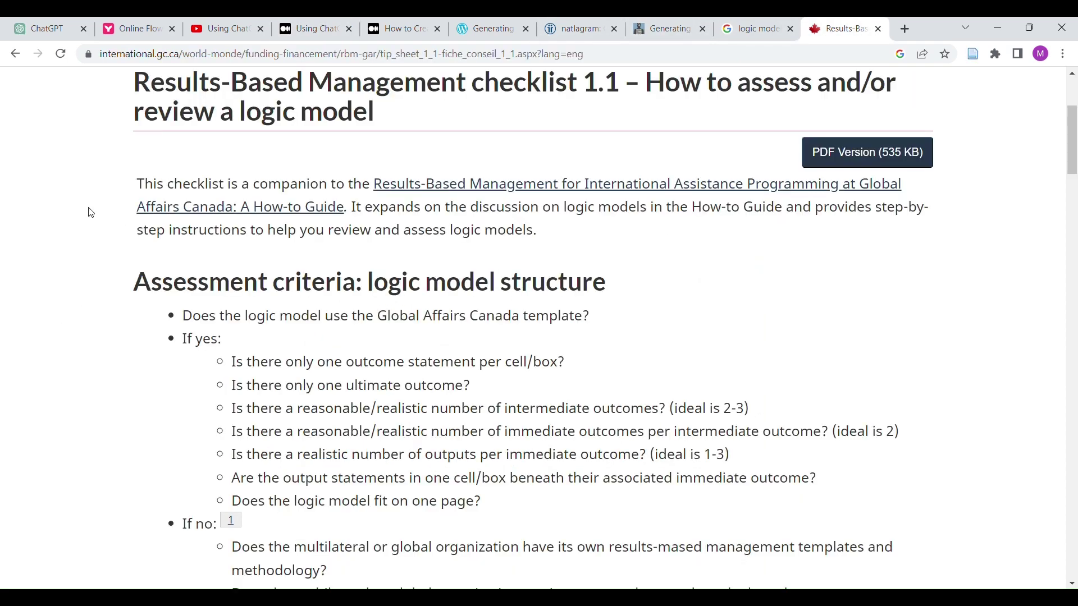
scroll(90, 212, up, 3)
scroll(60, 234, down, 1)
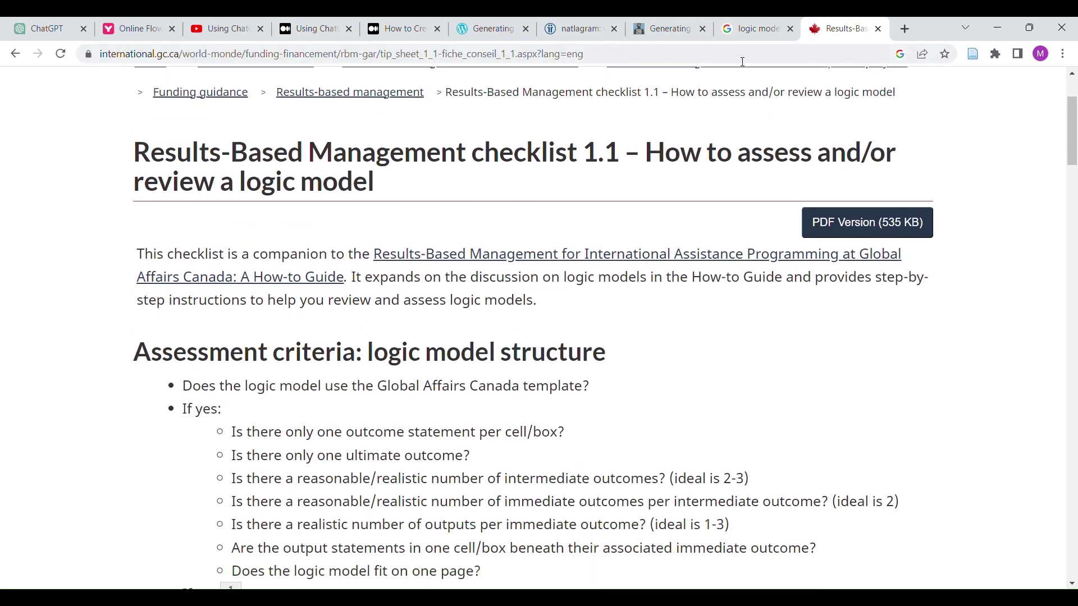
Step: In the 'logic models' Google results, preview an example image and select the logic model definition
click(755, 28)
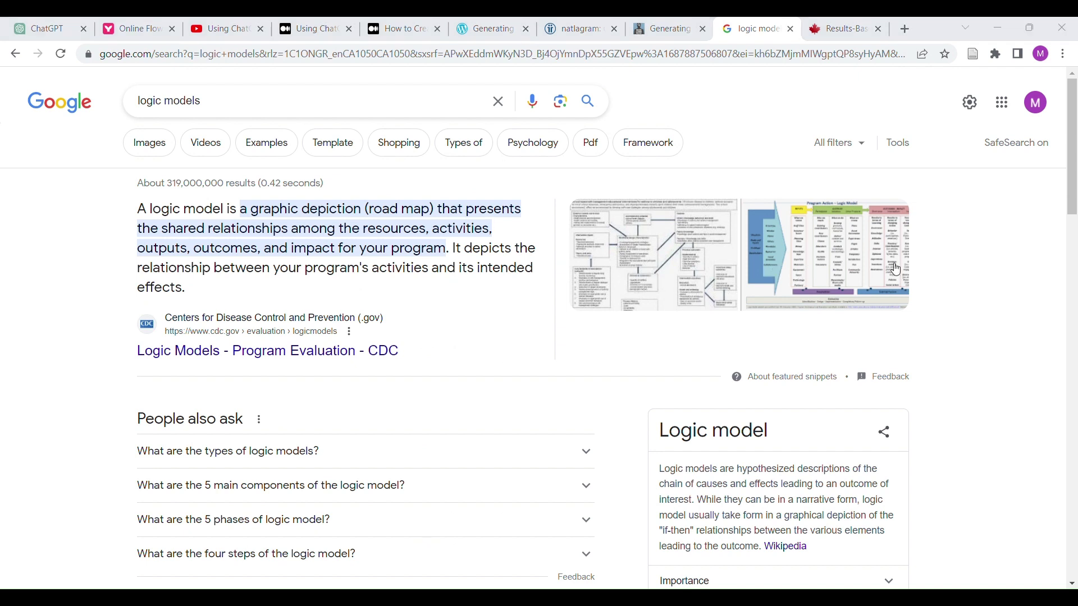
click(876, 275)
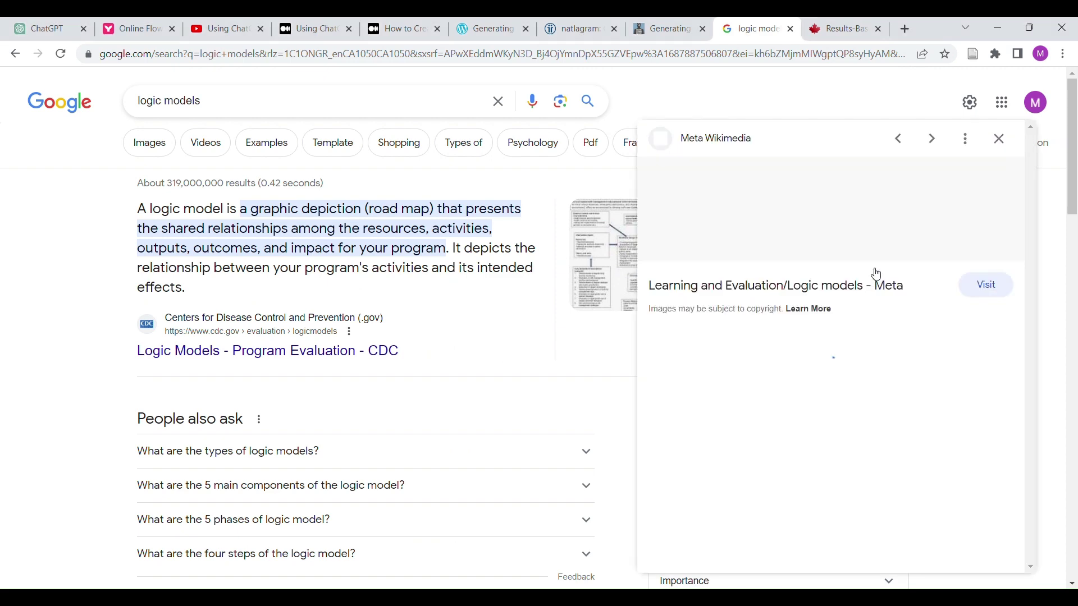
click(1000, 140)
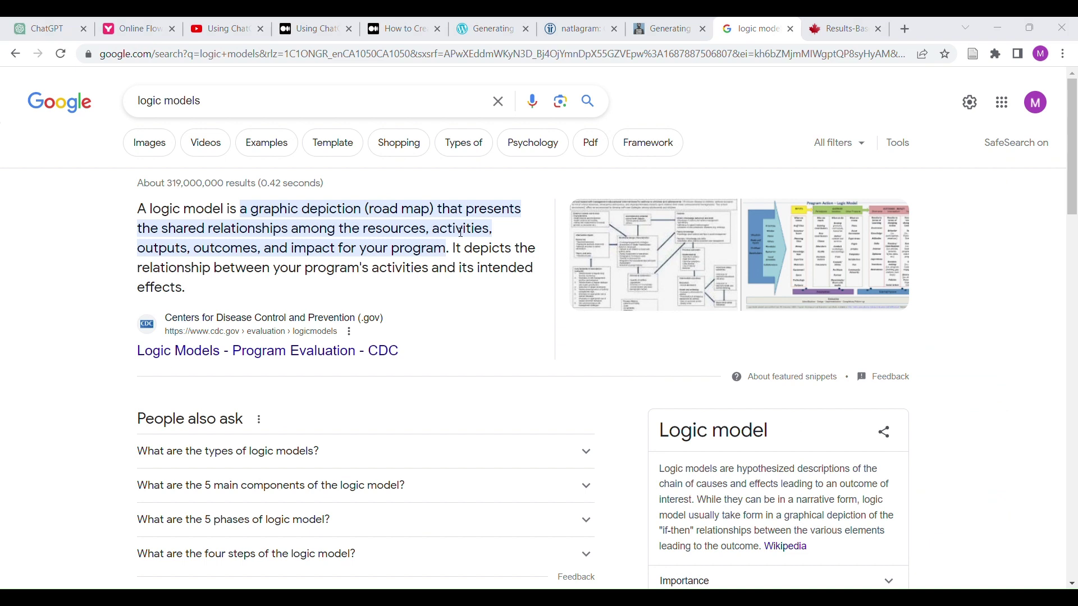
drag(445, 220, 453, 252)
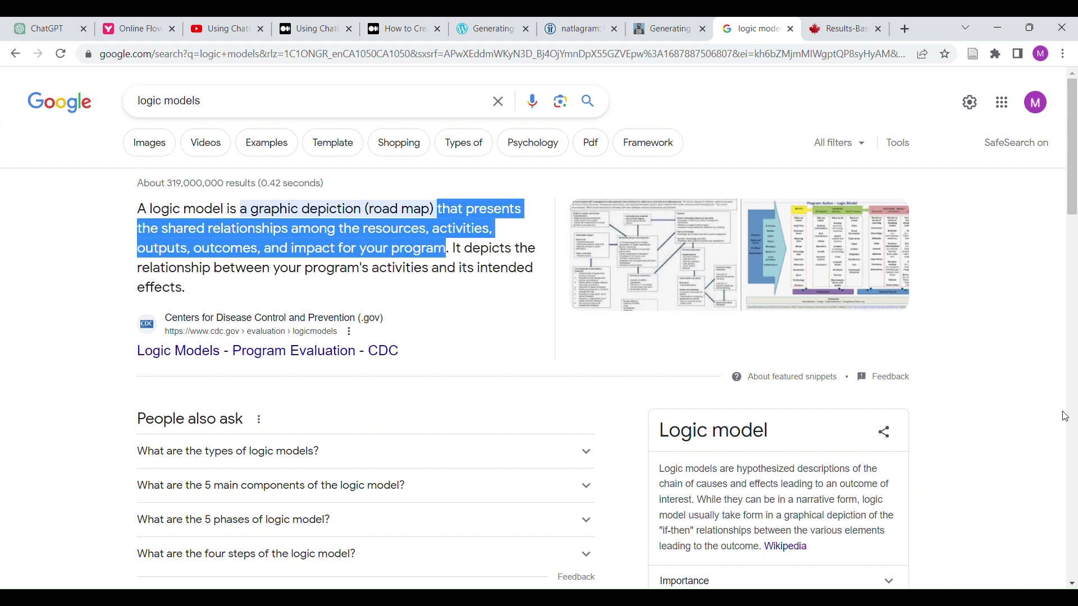
key(alt+Tab)
key(alt+Tab)
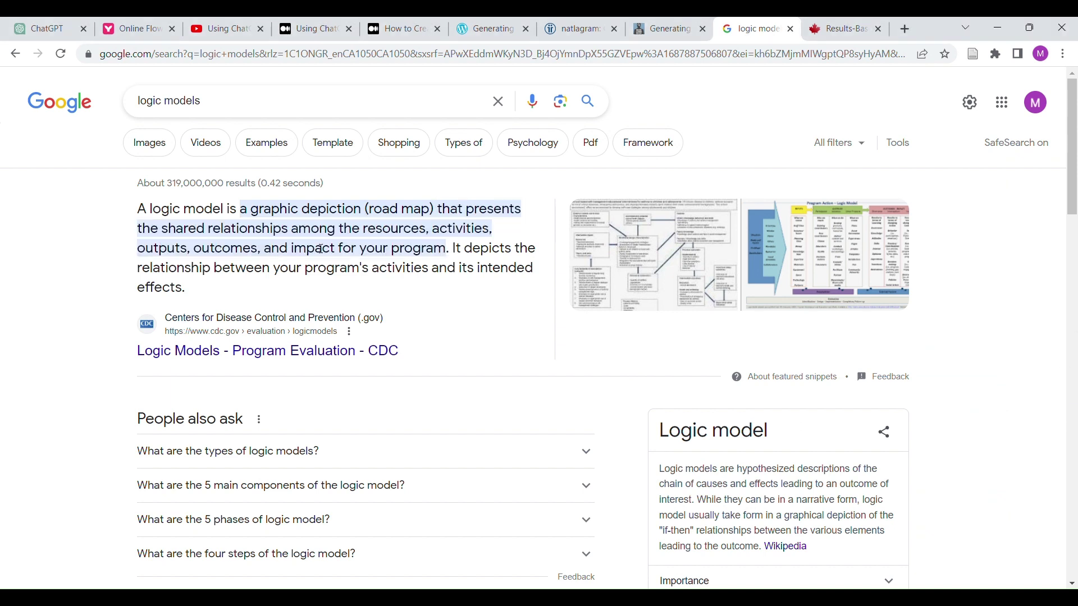
Step: Jump the system-diagrams YouTube video to about 3:28 and pause it on the Mermaid Live Editor demo
click(58, 28)
mouse_move(593, 111)
key(alt+Tab)
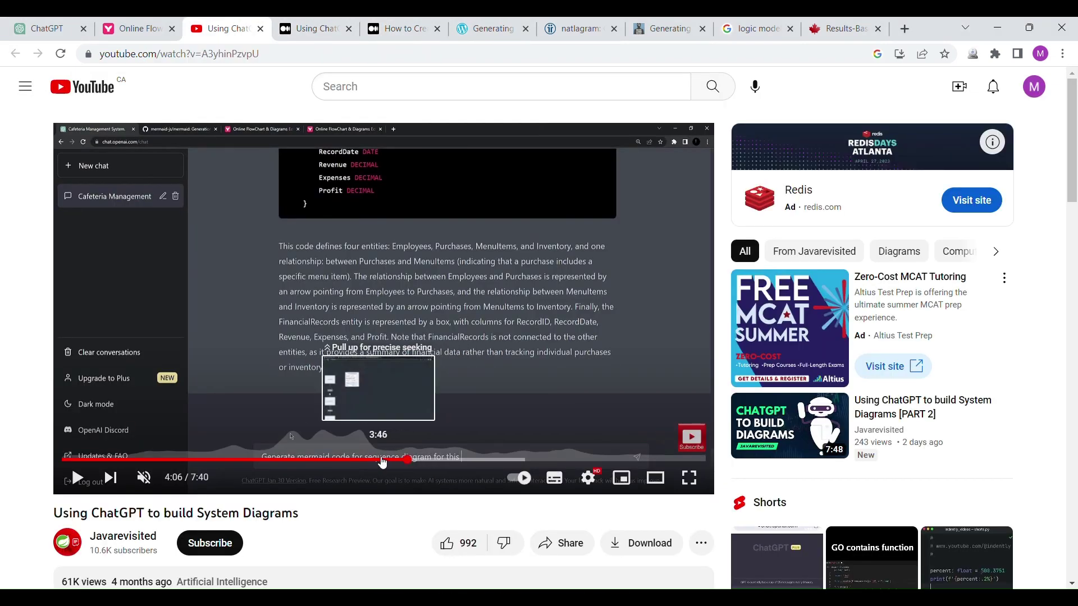
click(354, 460)
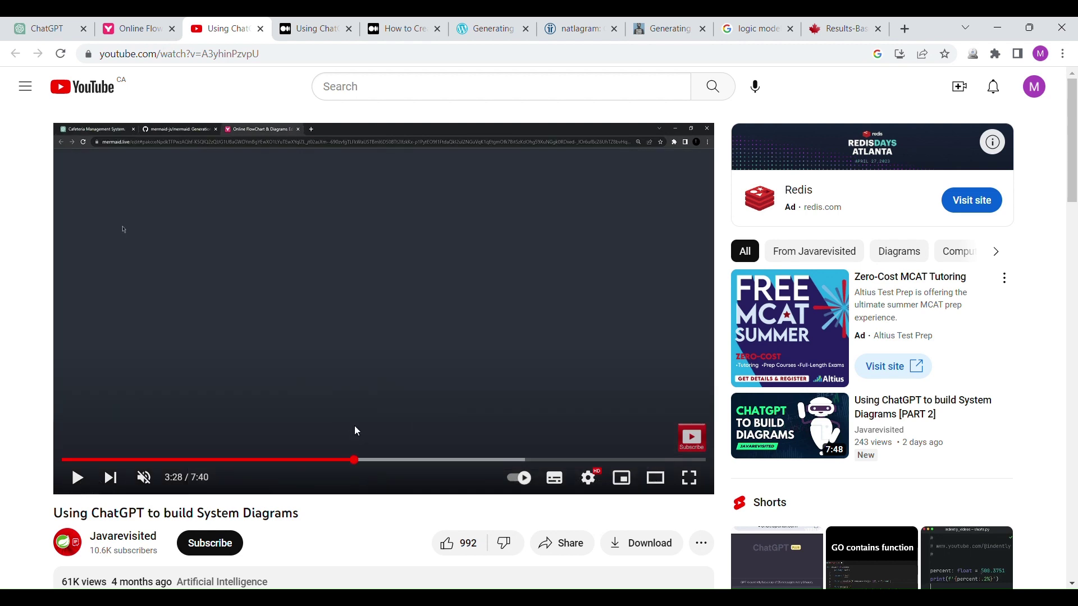
click(301, 303)
click(296, 314)
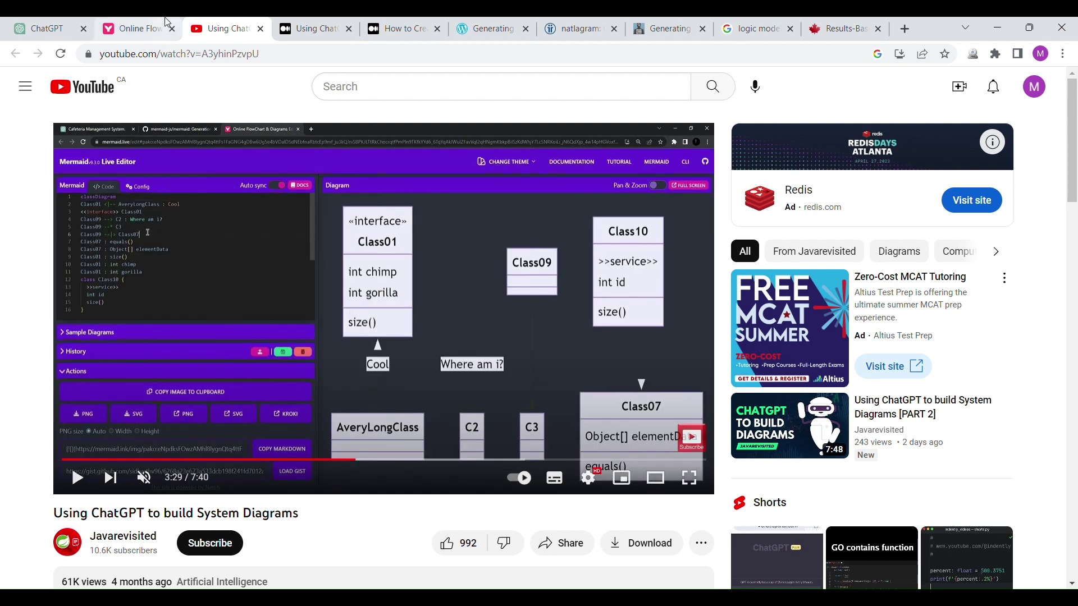
Step: Open mermaid.live and scroll through the sample Christmas flowchart code
click(135, 28)
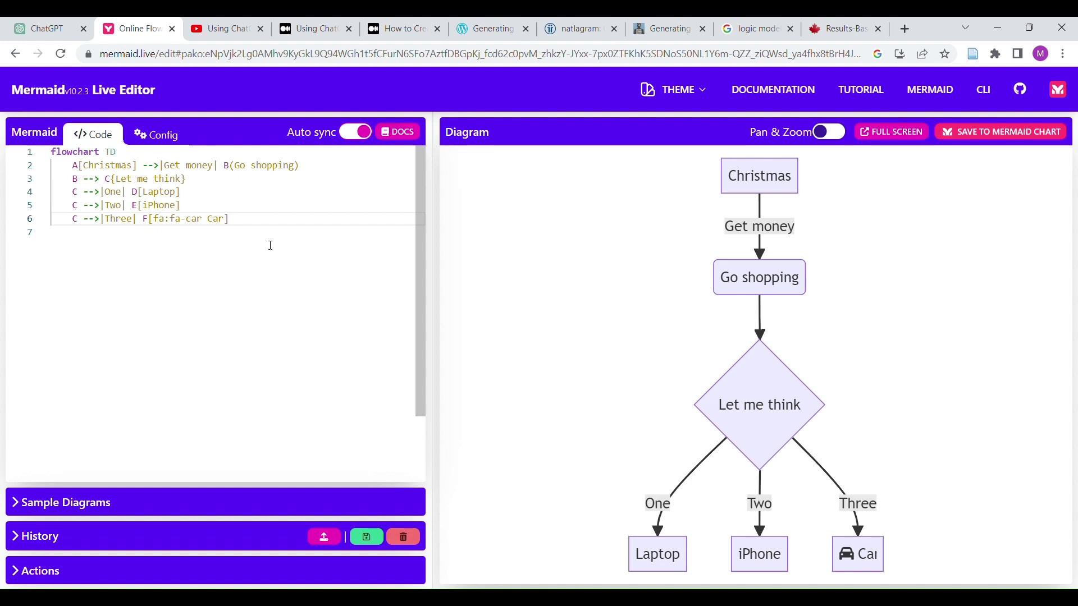
scroll(366, 312, down, 1)
scroll(366, 316, up, 1)
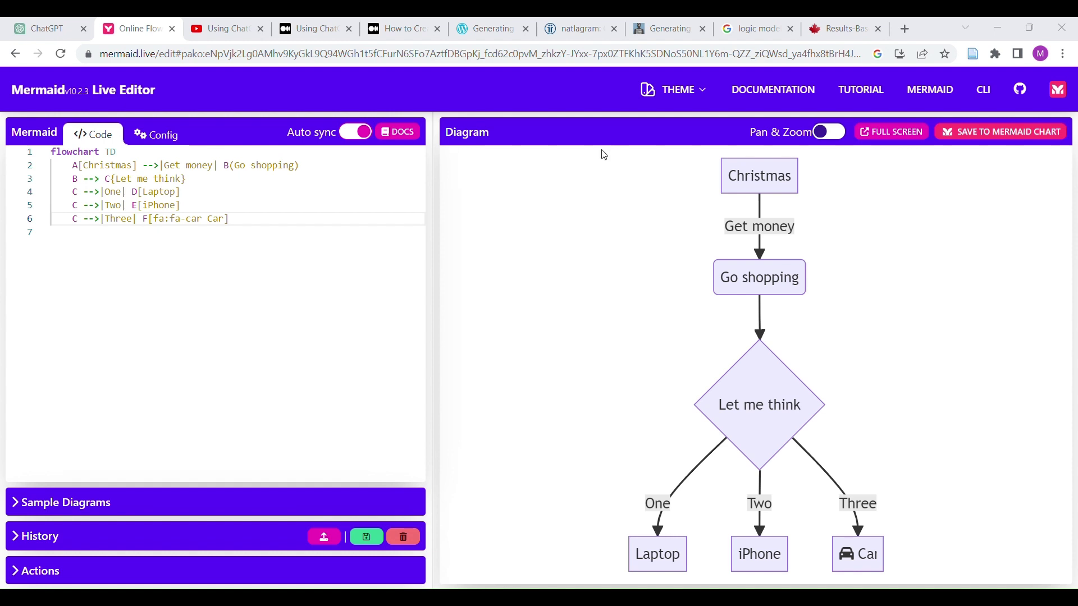
Step: Ask GPT-4 to 'Write mermaid code that describes:' the pasted viral-post flowchart description
click(34, 28)
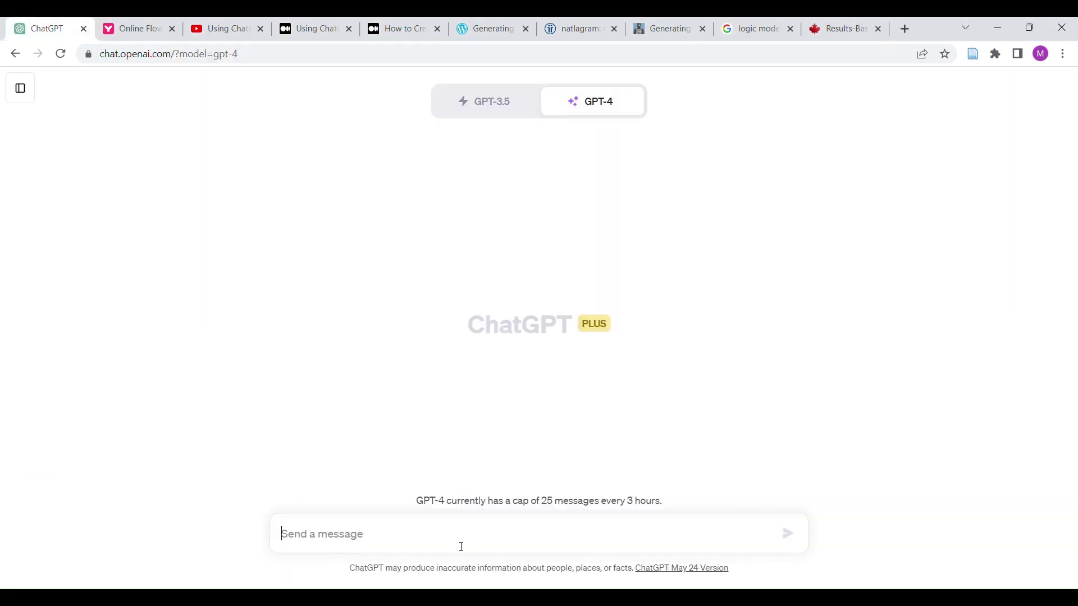
text(Write)
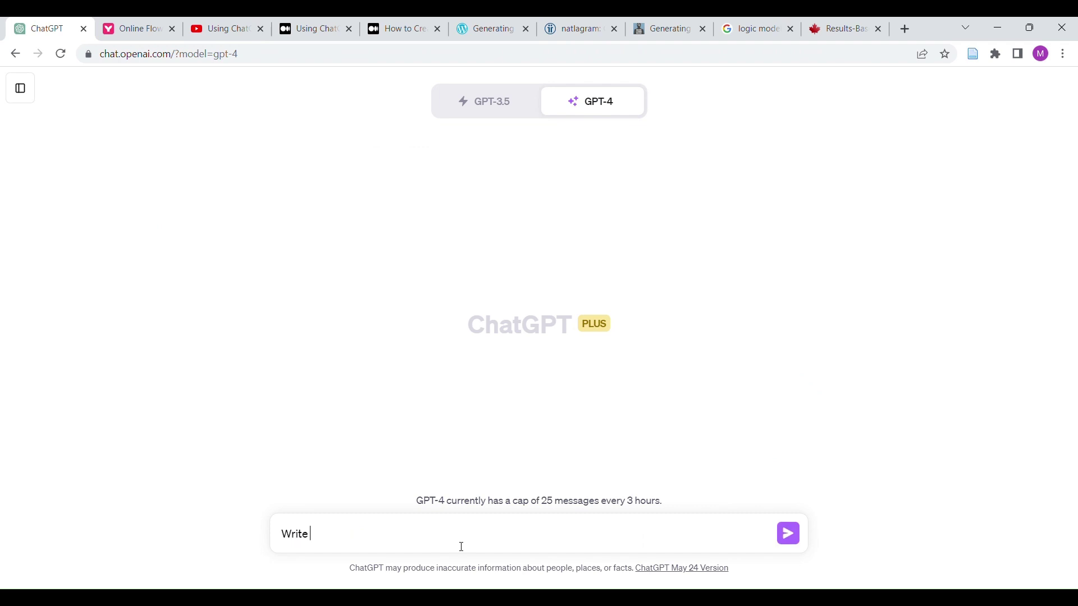
text( mermaid code that describ)
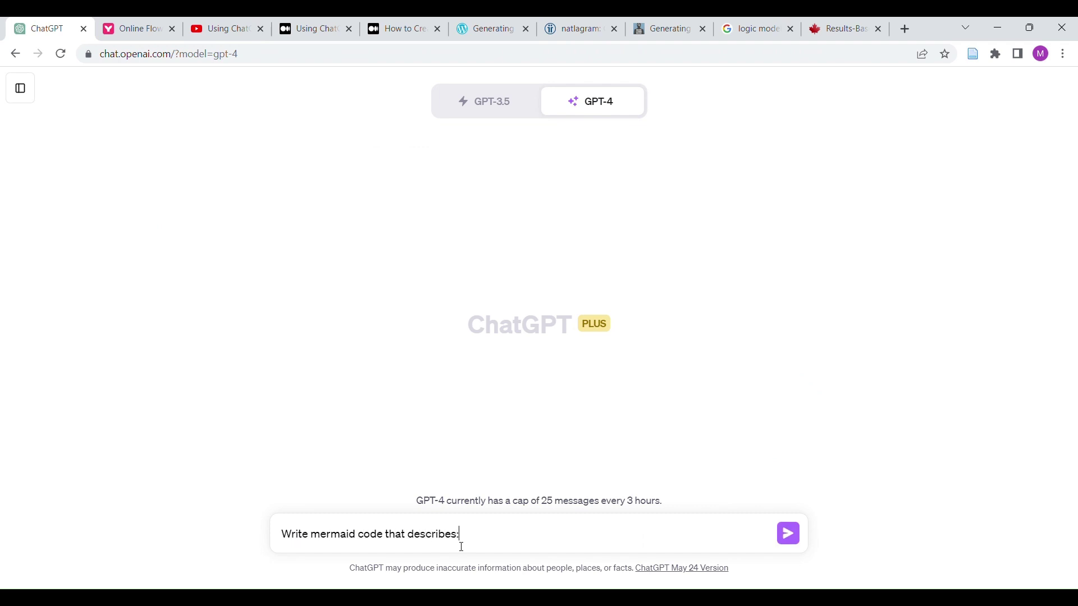
text(es:)
text(Create a flowchart that visualizes the flow of information in a social media network when a post goes viral.)
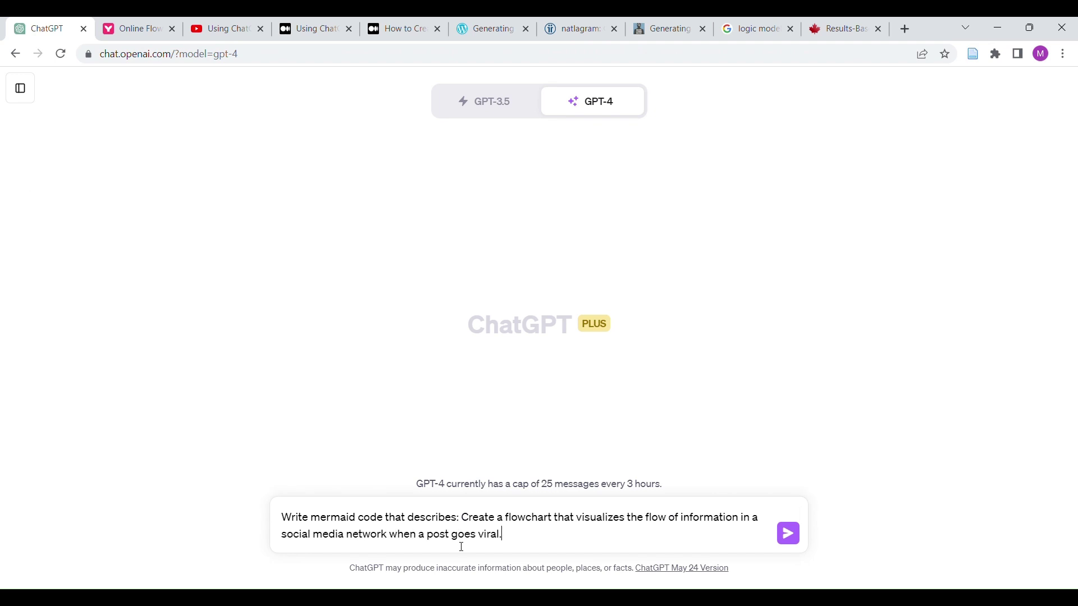
key(Return)
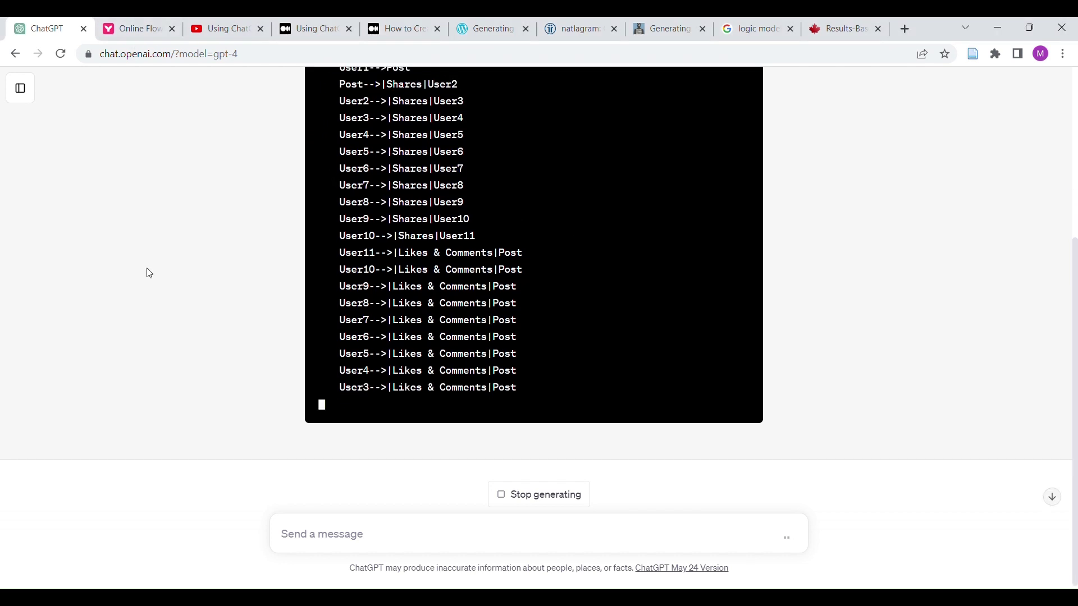
Step: Copy the Mermaid flowchart code from GPT-4's reply
scroll(144, 271, up, 3)
scroll(149, 273, down, 3)
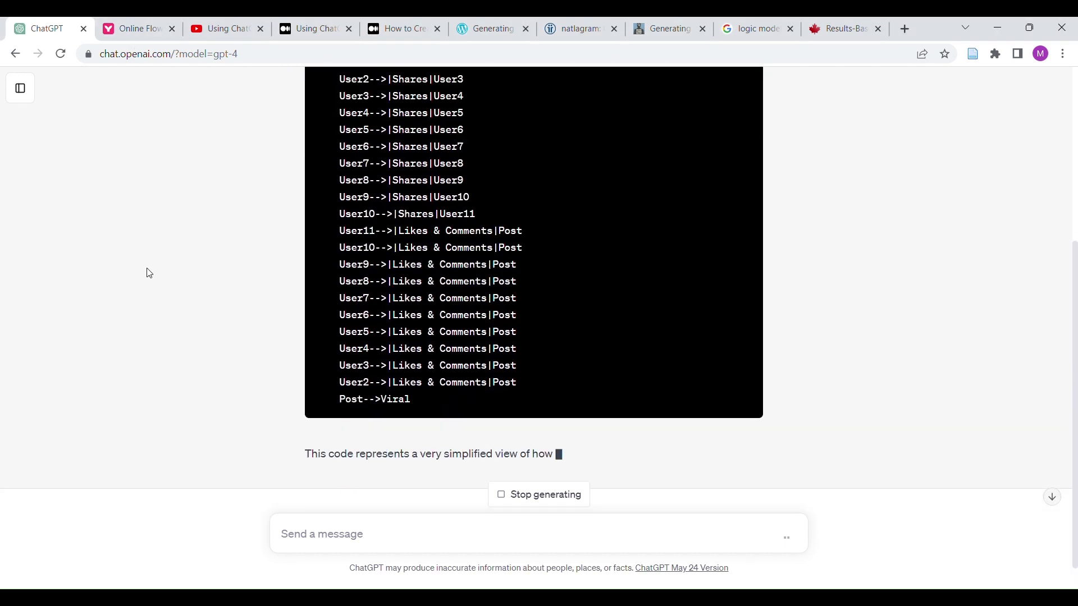
scroll(624, 189, up, 3)
click(727, 140)
Step: Paste the viral-post code over the sample code in Mermaid Live Editor
click(140, 28)
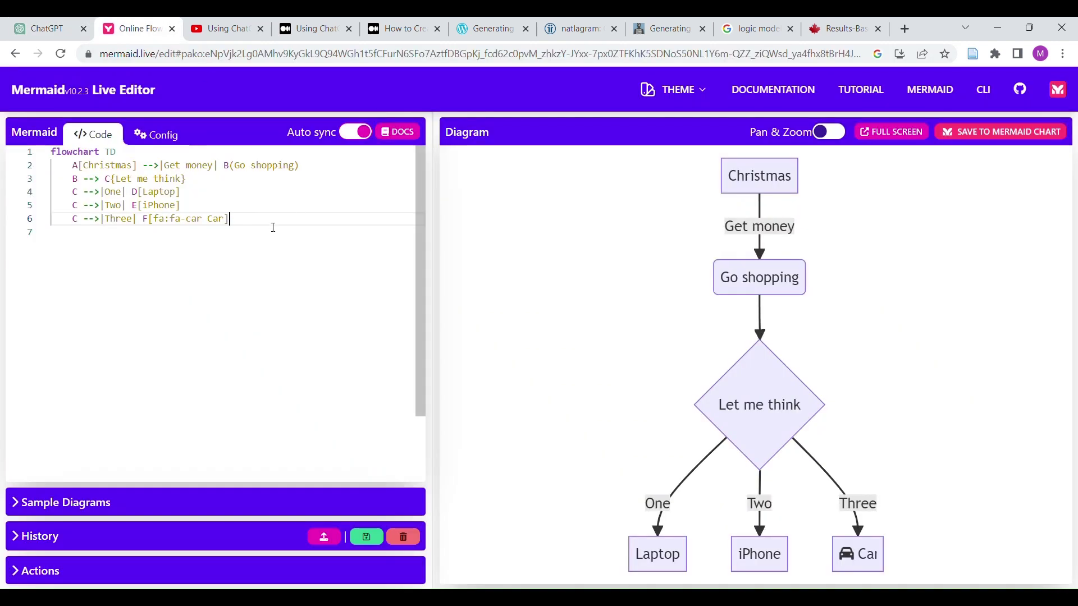
key(ctrl+a)
key(ctrl+v)
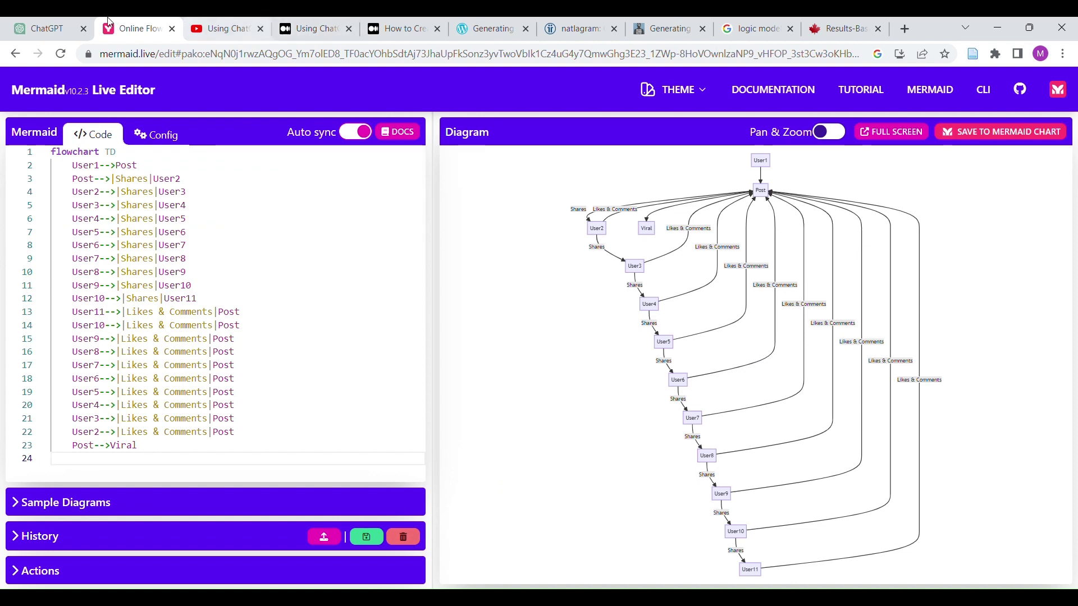
click(32, 22)
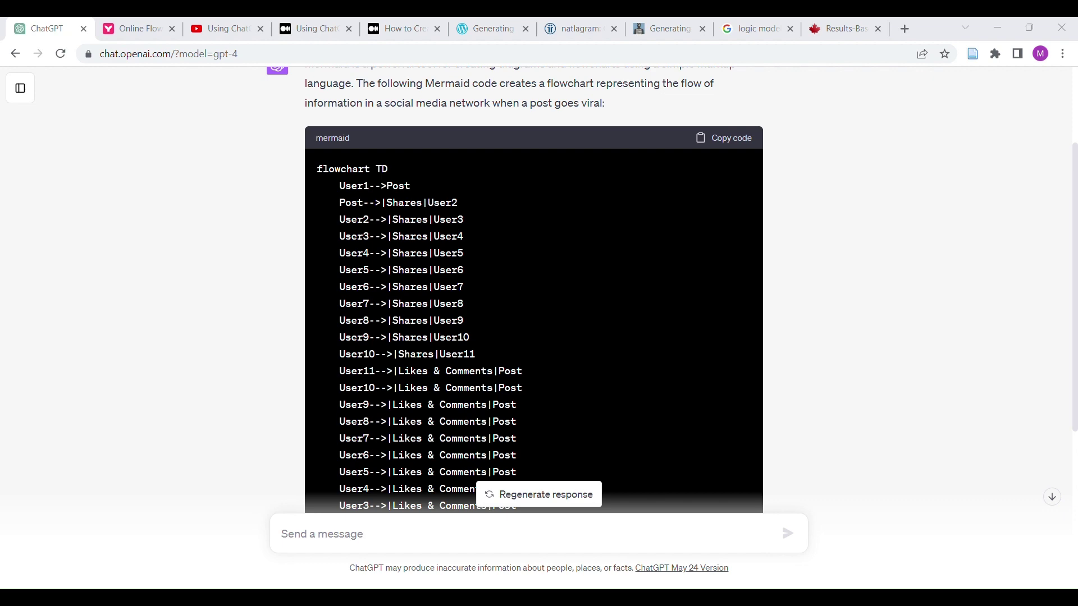
Step: Select and copy the Global Affairs Canada checklist from Assessment criteria to the end
click(839, 29)
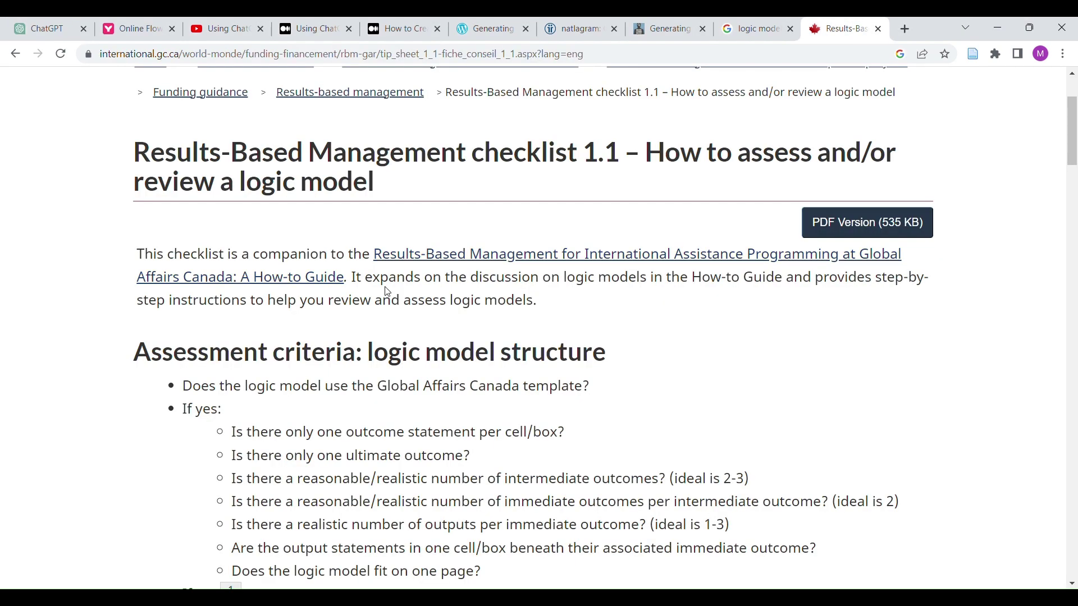
scroll(307, 308, down, 3)
drag(130, 212, 873, 362)
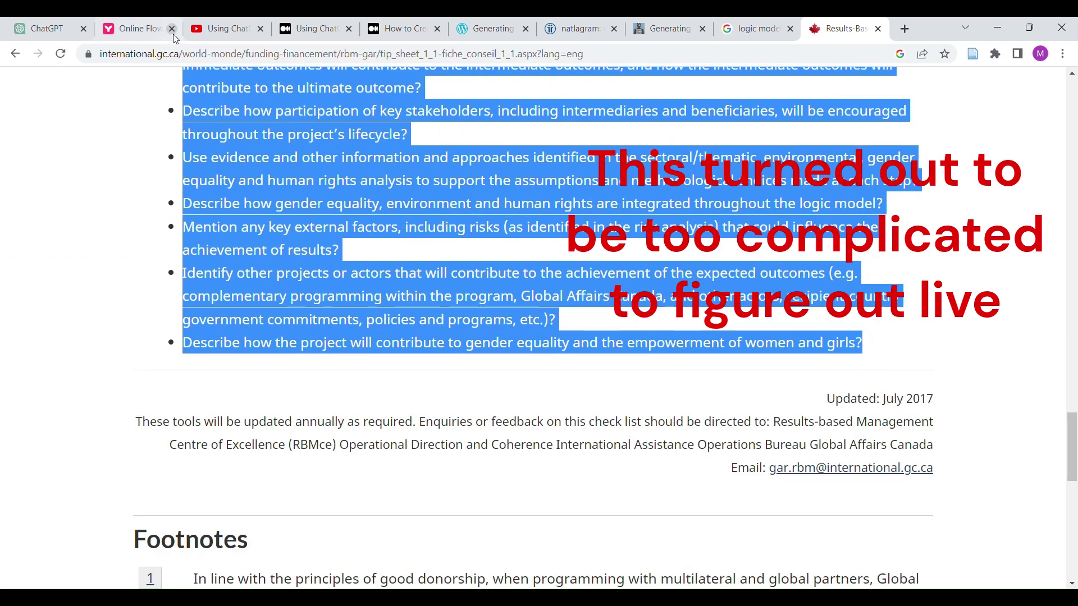
click(46, 29)
Step: Send a Mermaid-code request, swapping the checklist text for the two pasted flowchart prompts
text(convert the followi)
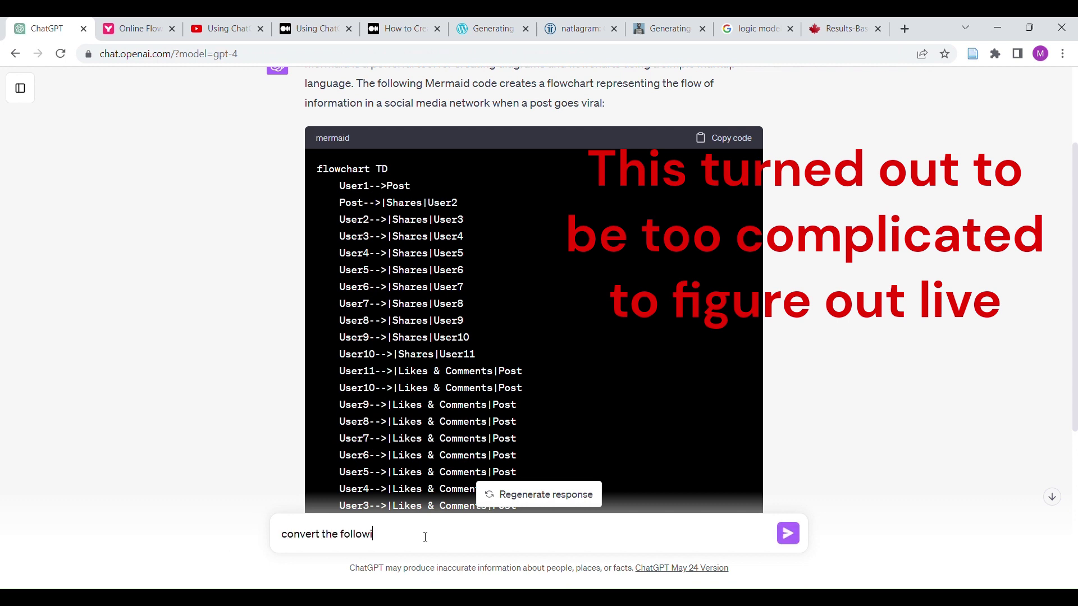
text(ng text into a mermaid code th)
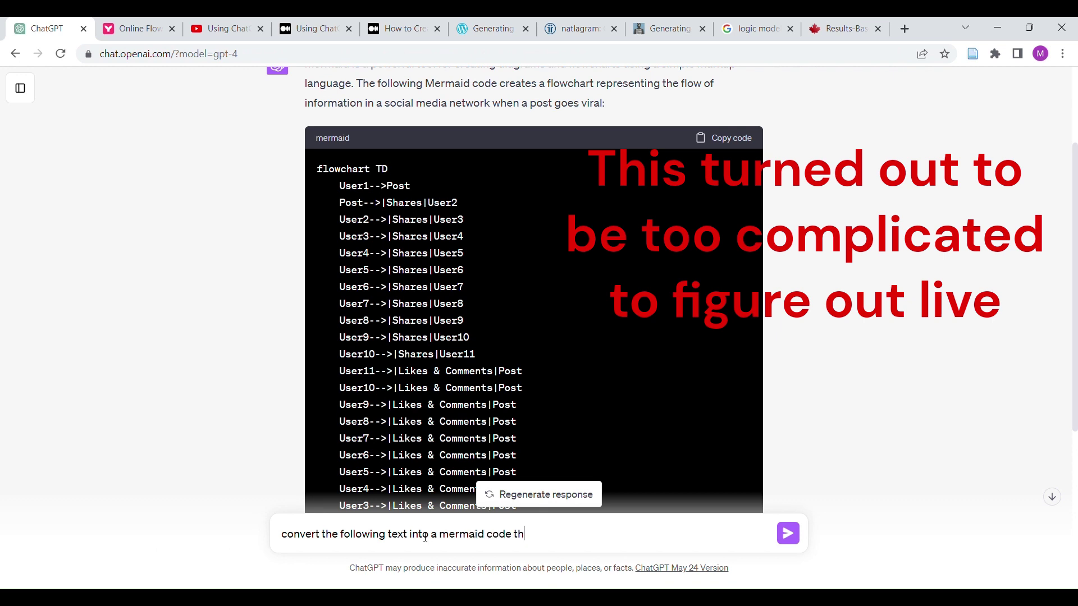
text(at describes the process from t)
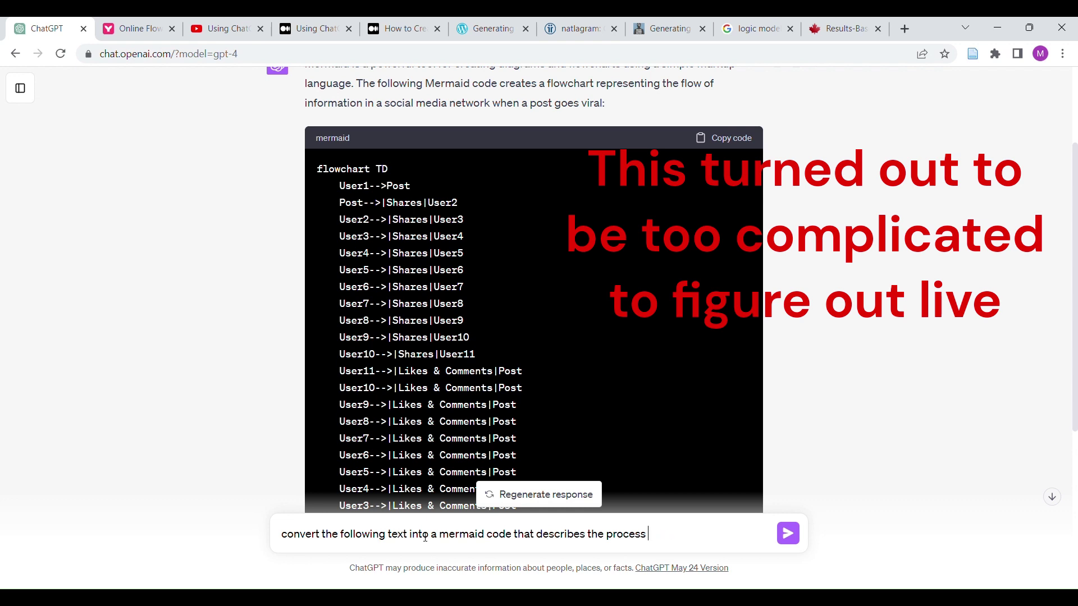
text(identified in the text: ")
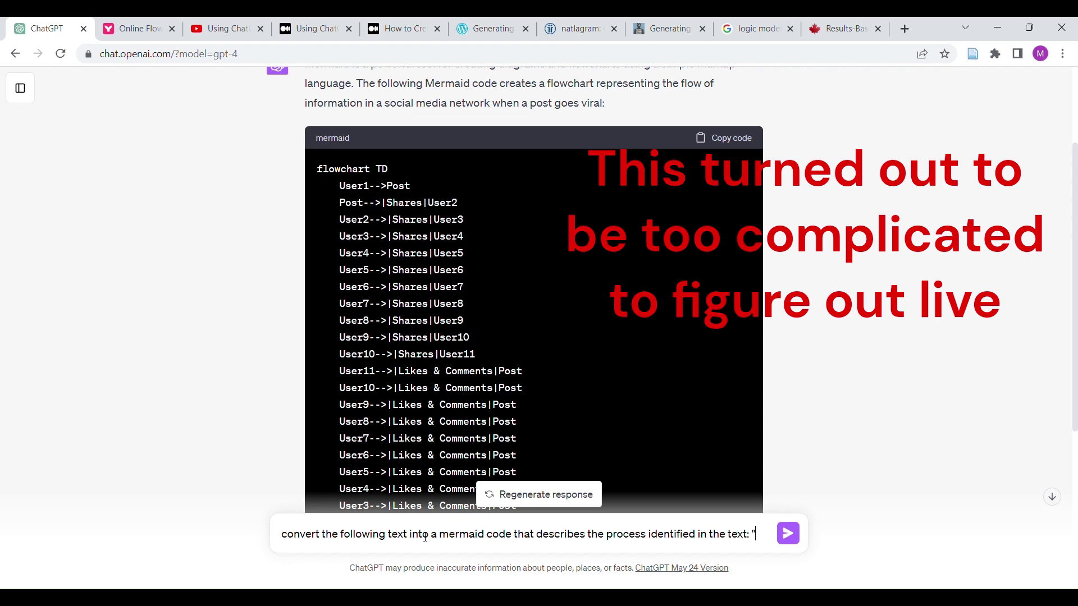
key(ctrl+v)
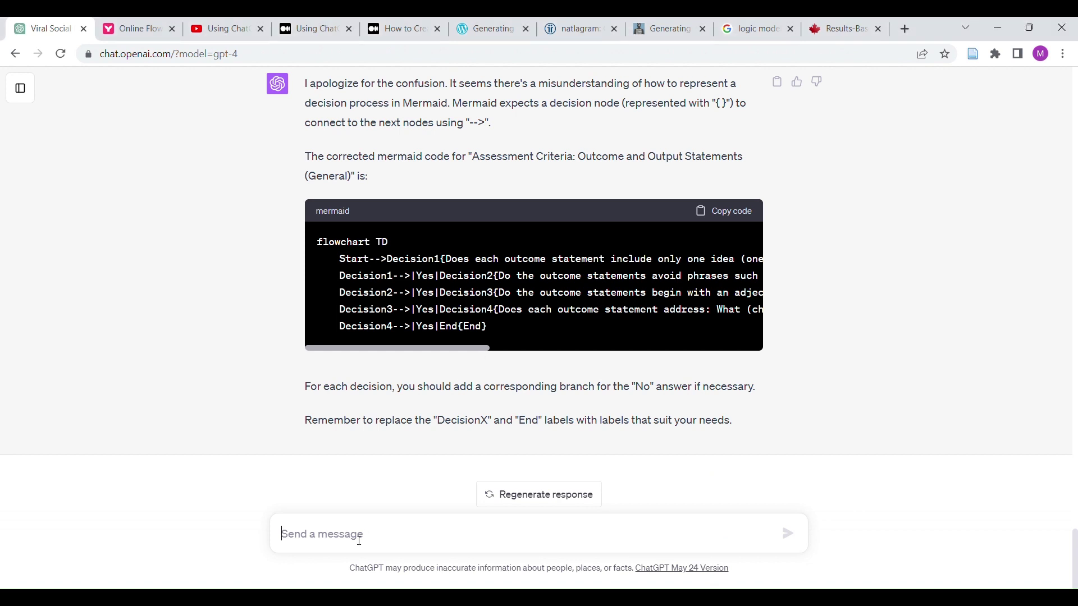
text(ok, do this one instead:)
key(shift+Return)
key(shift+Return)
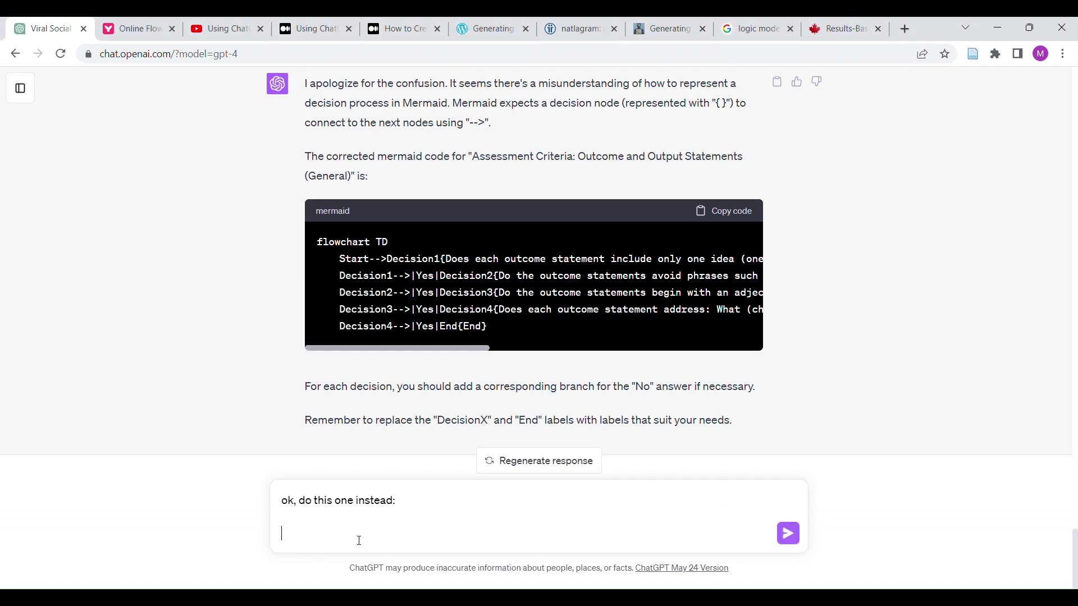
key(ctrl+v)
key(Return)
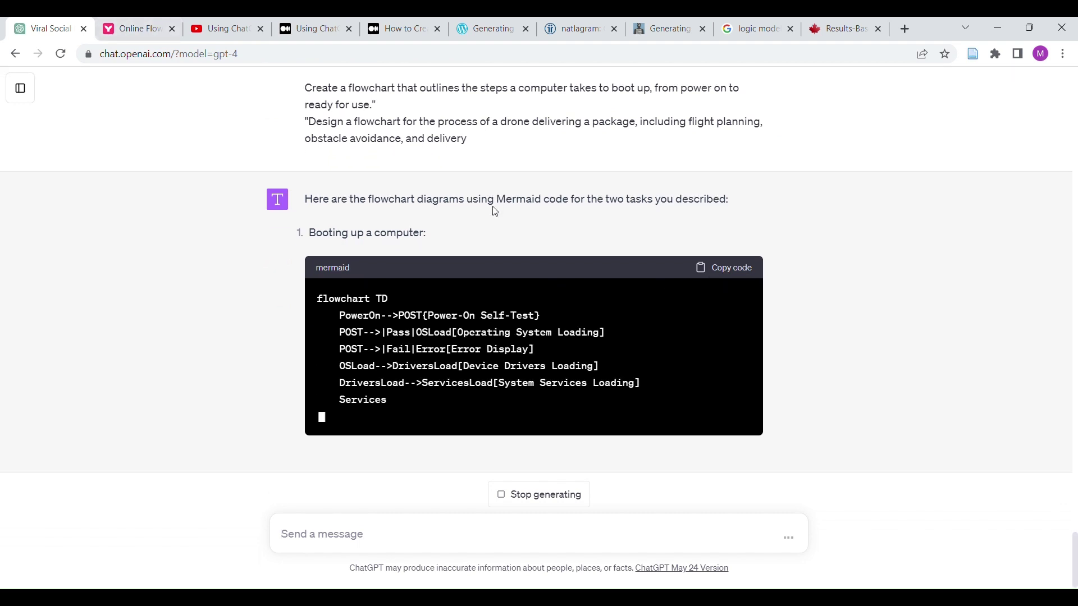
Step: Stop the reply and send 'no just this one:' with only the computer boot-up prompt
click(560, 501)
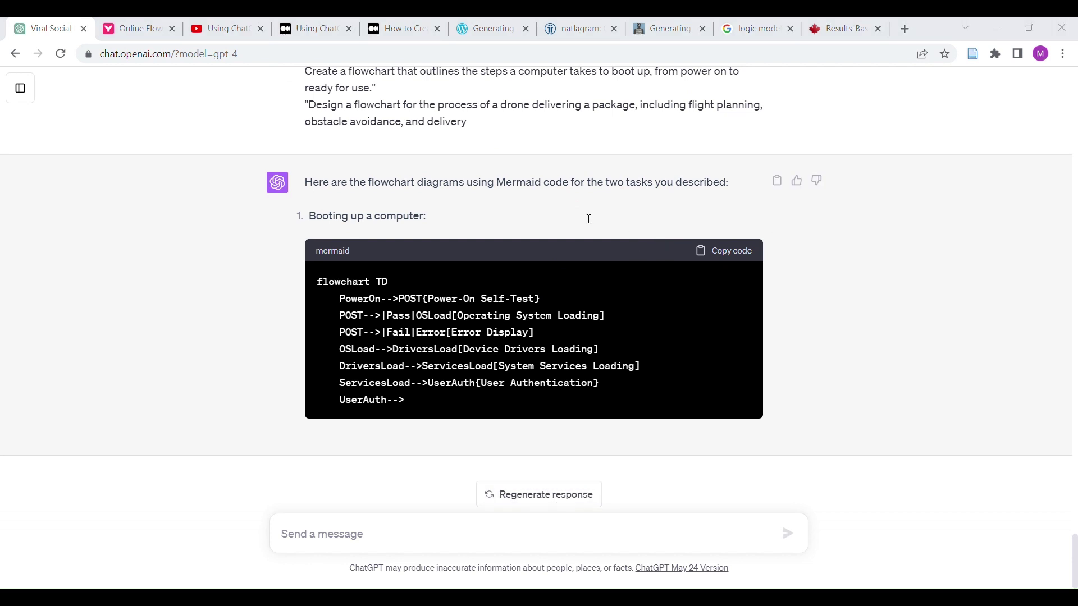
click(464, 525)
text(no just this on)
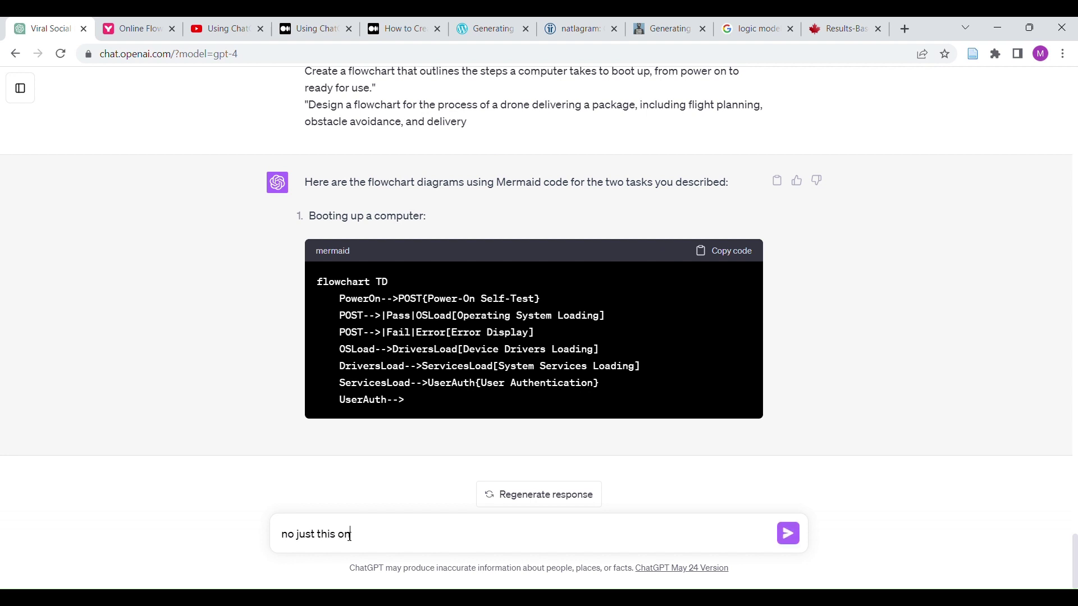
text(e:)
key(ctrl+v)
key(Return)
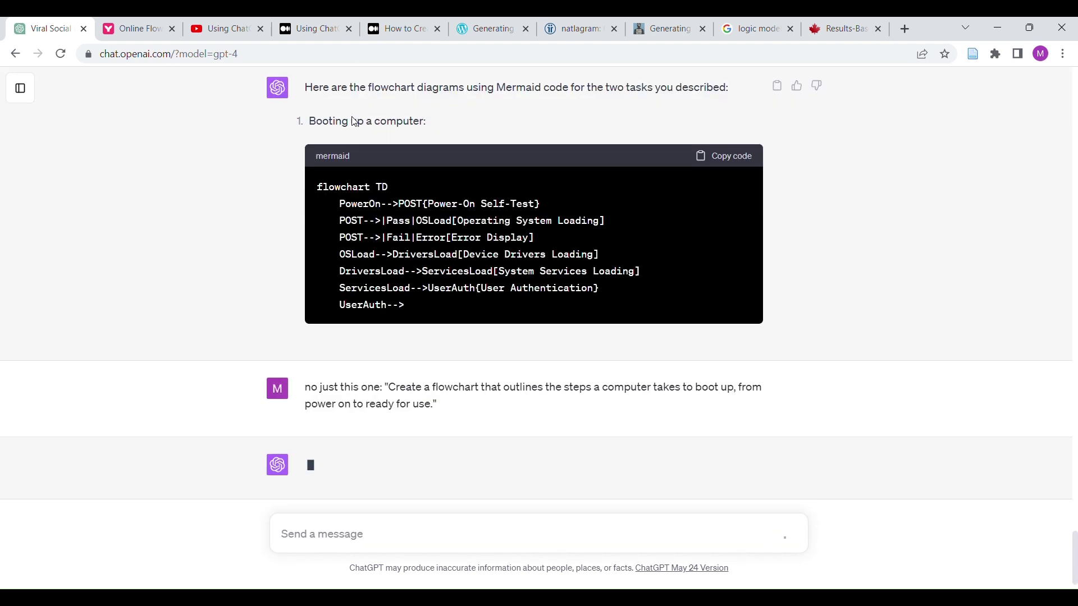
Step: Delete all the old diagram code from the Mermaid Live Editor
click(133, 29)
key(ctrl+a)
key(BackSpace)
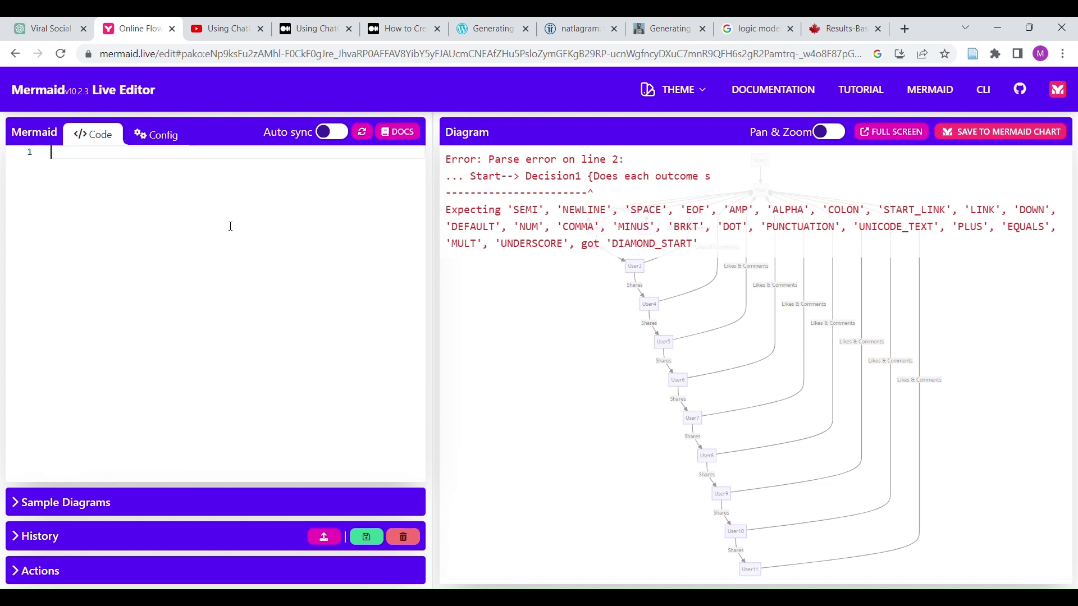
Step: Scroll through the OUseful.Info post on generating diagrams with ChatGPT, down to its comments
click(454, 22)
scroll(417, 274, down, 5)
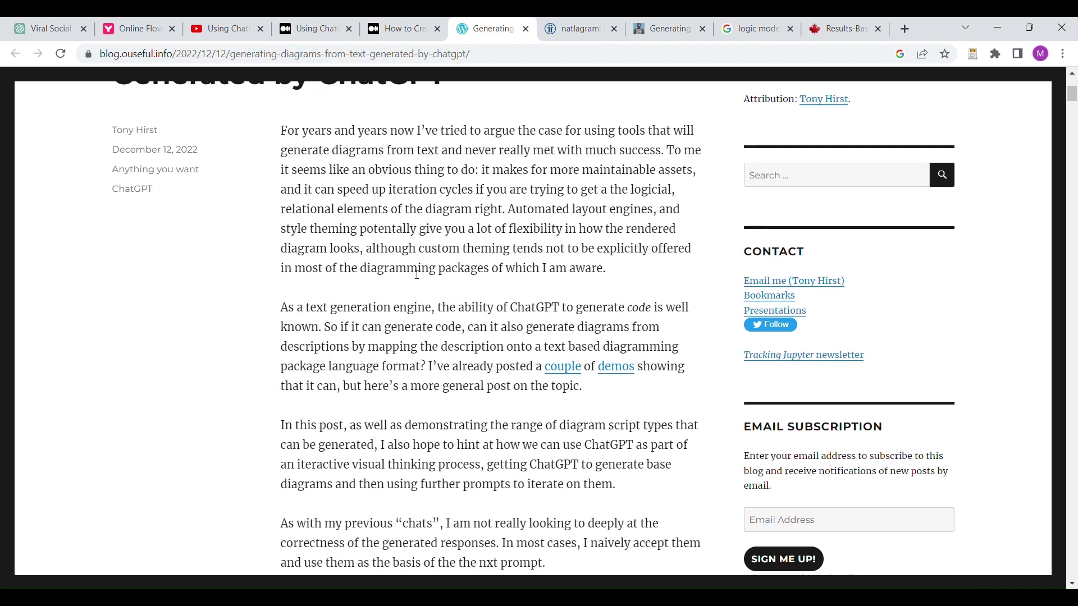
scroll(417, 274, down, 7)
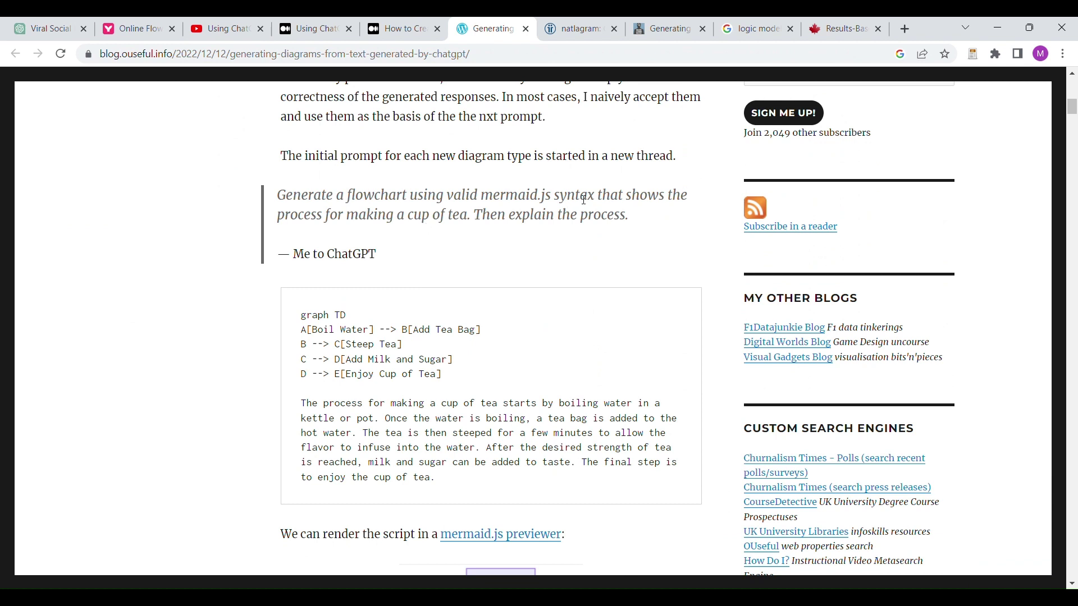
scroll(584, 199, down, 2)
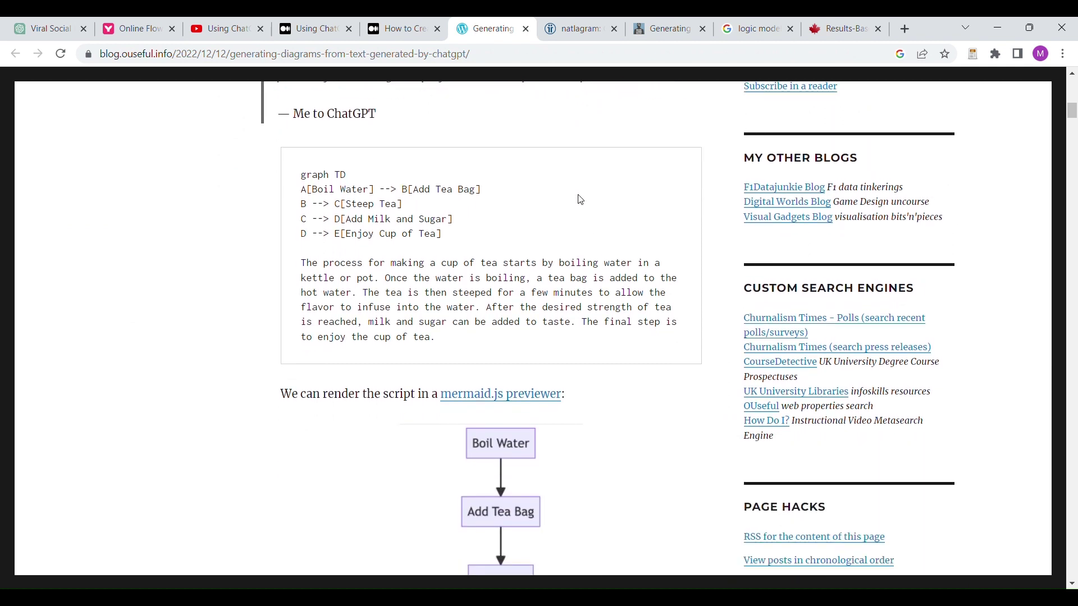
scroll(453, 244, down, 1)
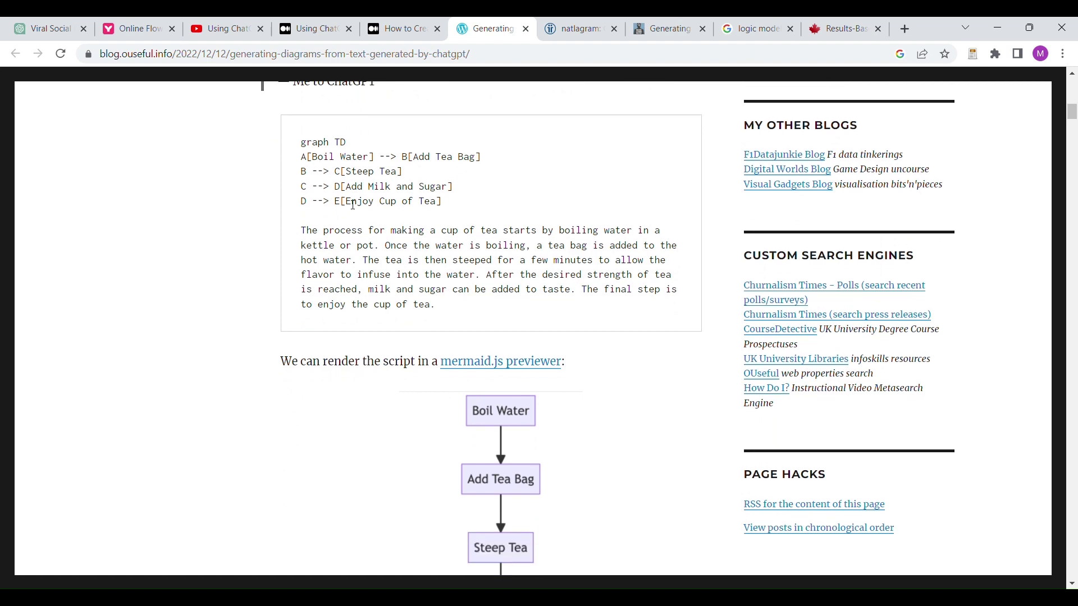
scroll(350, 205, down, 5)
scroll(350, 205, down, 5)
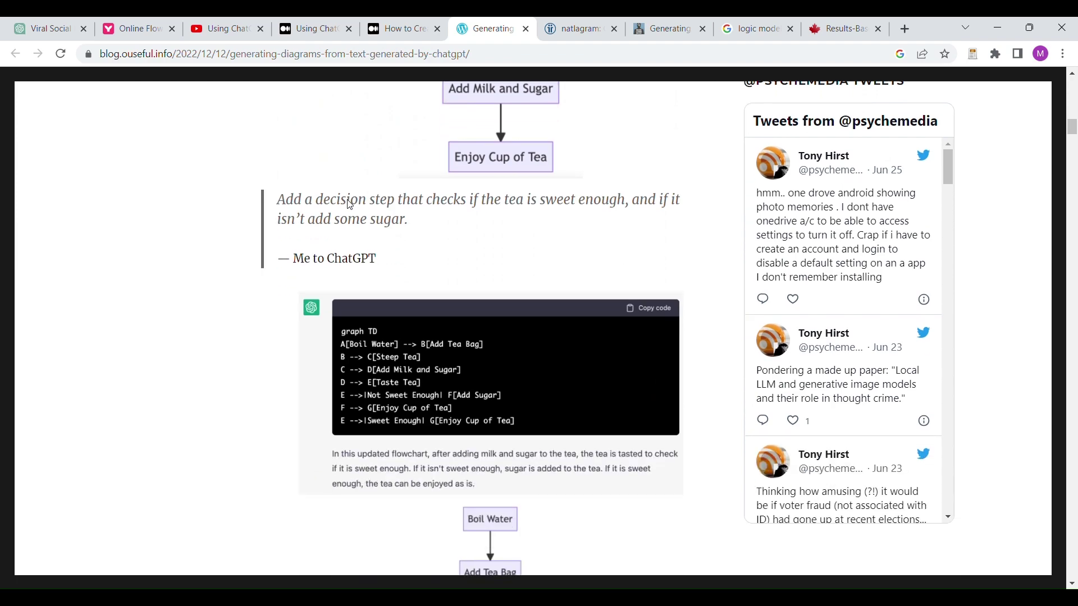
scroll(350, 205, down, 12)
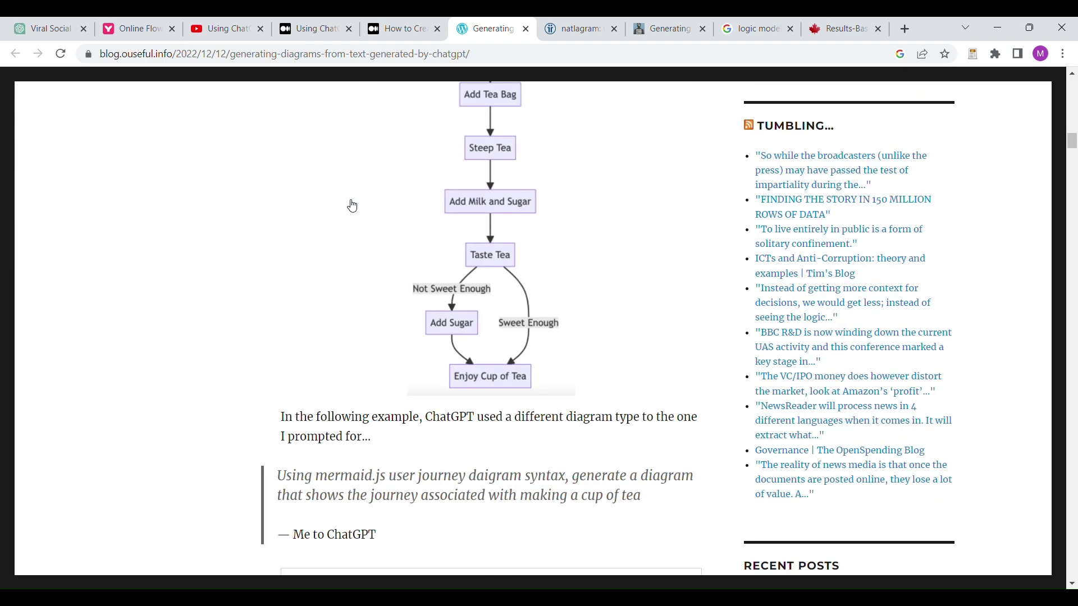
scroll(350, 205, down, 10)
scroll(303, 212, down, 20)
scroll(304, 211, down, 20)
scroll(303, 211, down, 20)
scroll(306, 212, down, 20)
scroll(306, 212, down, 1)
scroll(306, 212, up, 7)
scroll(298, 212, down, 13)
scroll(68, 237, down, 3)
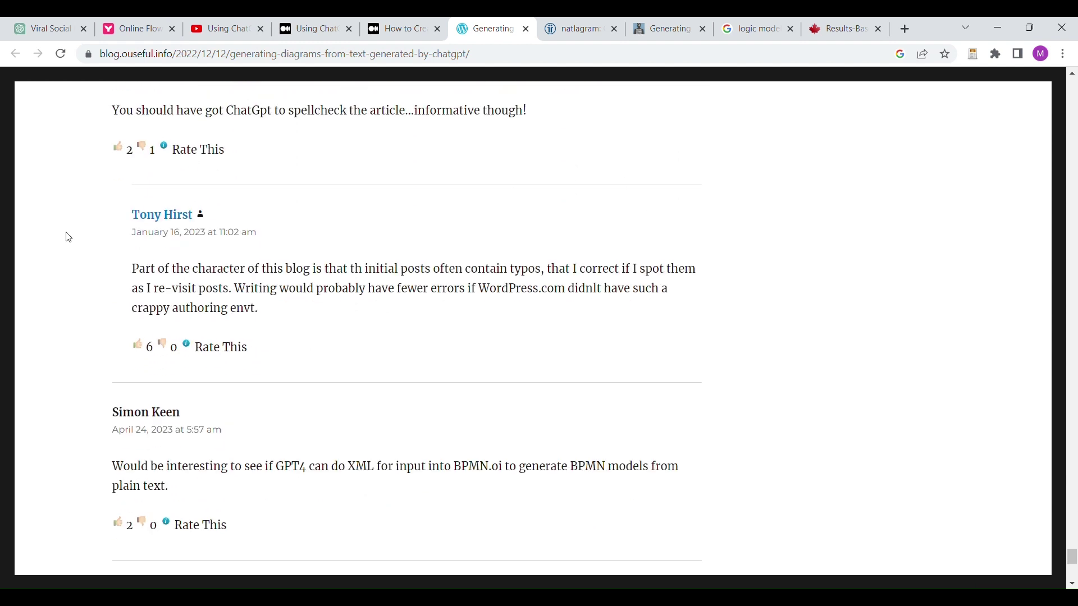
scroll(68, 238, up, 1)
scroll(68, 238, down, 2)
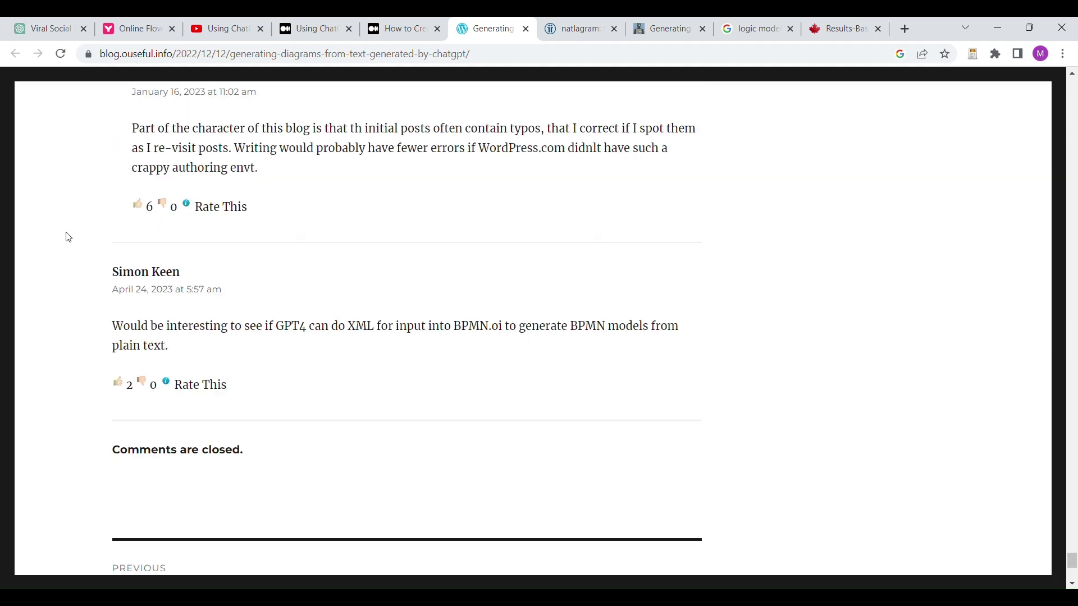
scroll(67, 238, up, 20)
scroll(68, 238, down, 6)
scroll(71, 240, down, 1)
Step: Copy ChatGPT's boot-process code, paste it into Mermaid Live Editor and render the flowchart
click(42, 28)
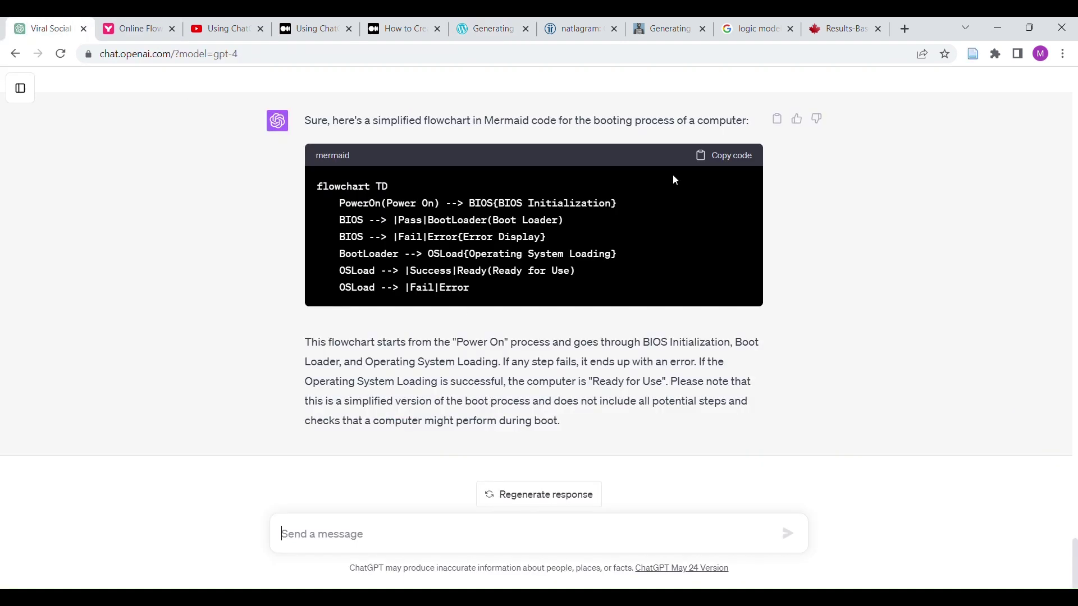
click(735, 155)
click(137, 28)
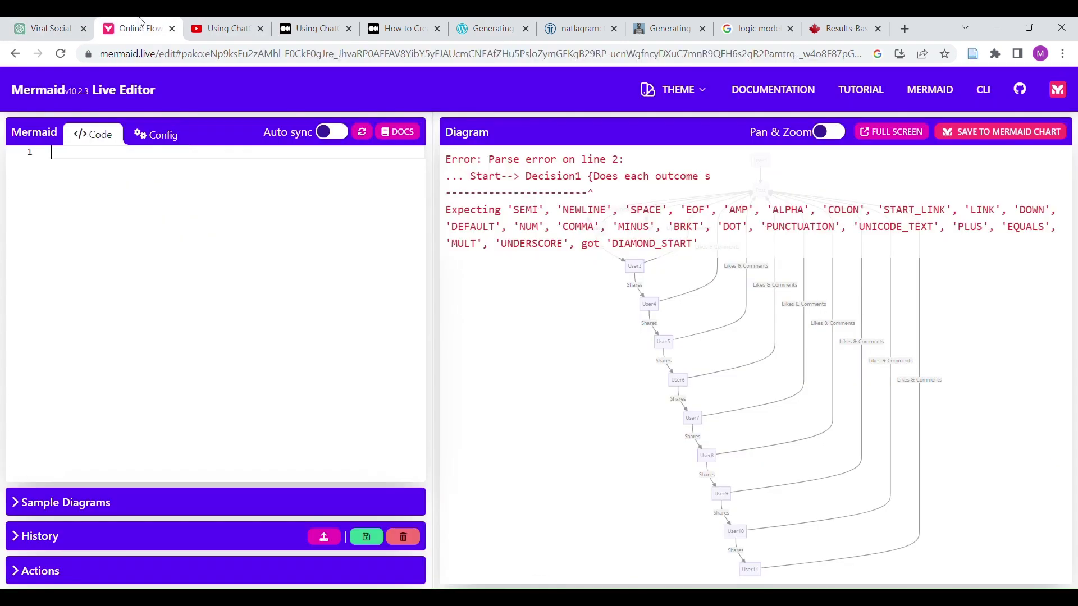
key(ctrl+v)
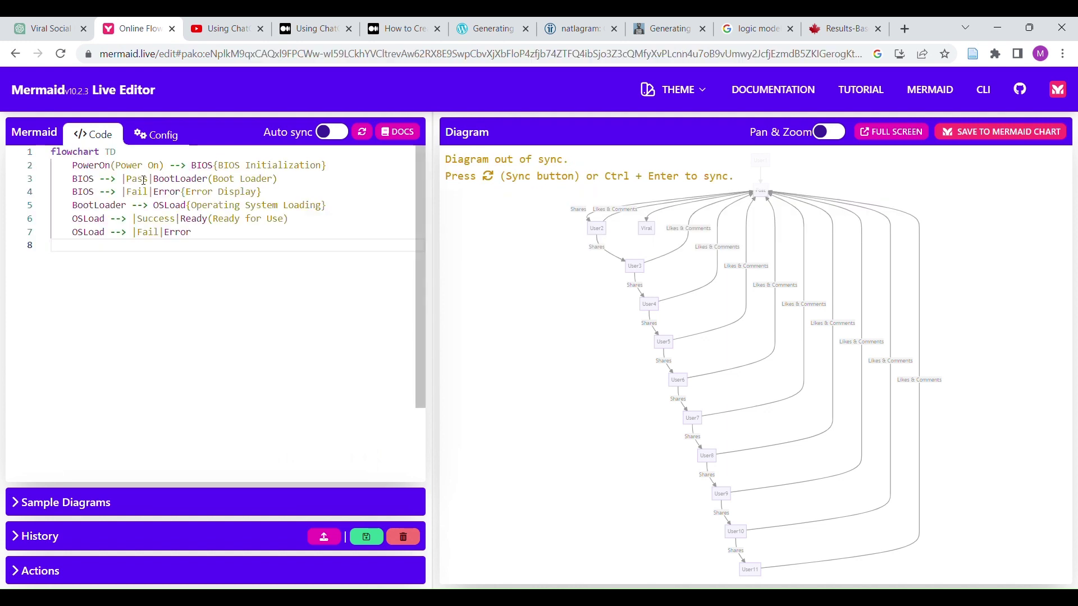
click(362, 132)
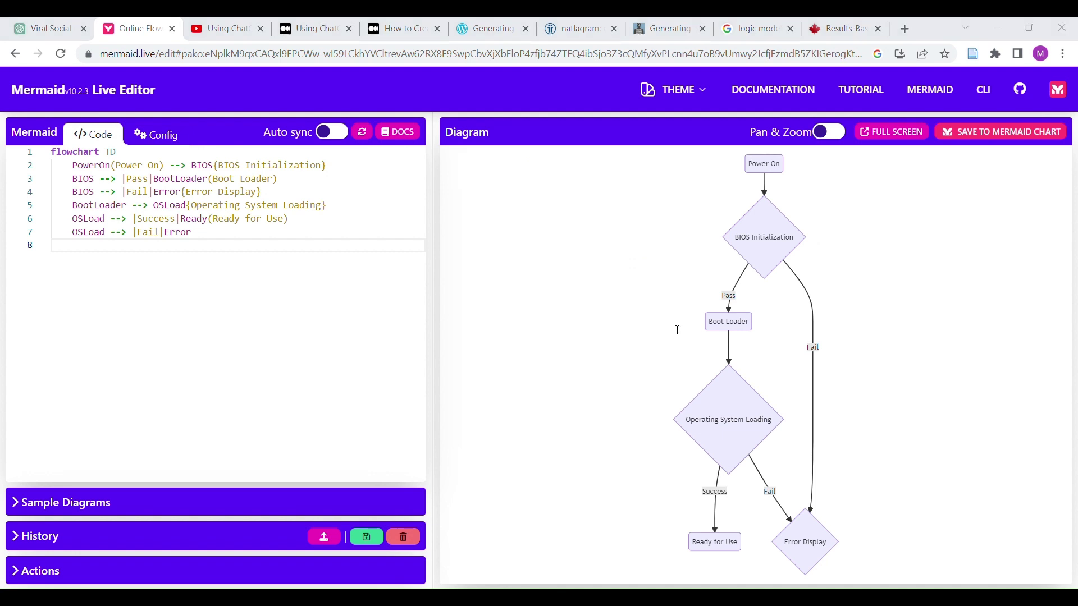
key(ctrl+5)
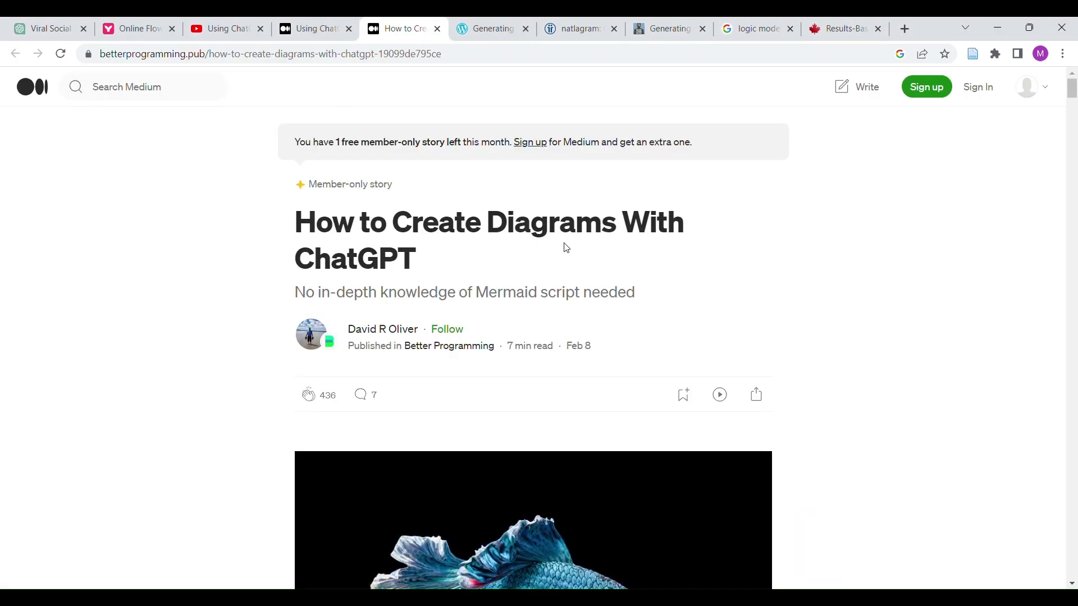
Step: Scroll through the Medium article, then move to the OUseful post on ChatGPT diagrams
scroll(566, 248, down, 20)
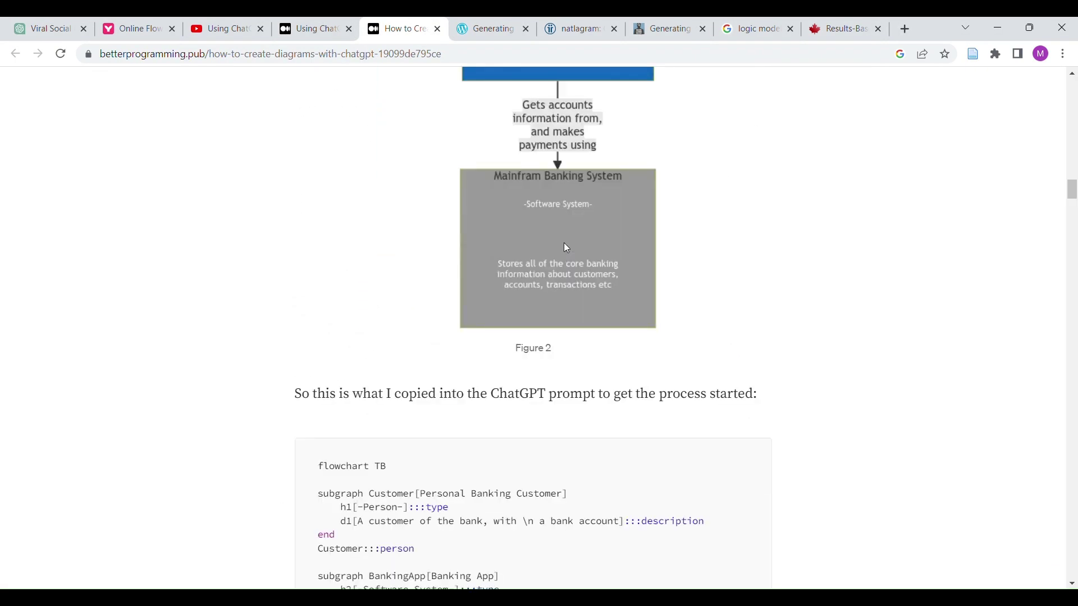
scroll(564, 244, up, 15)
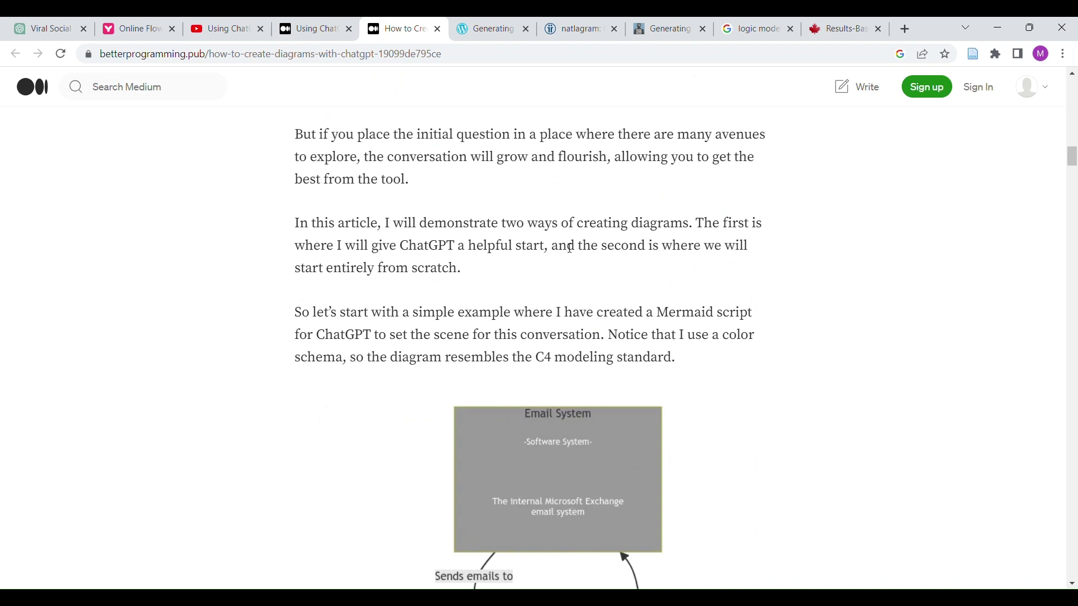
scroll(570, 247, down, 4)
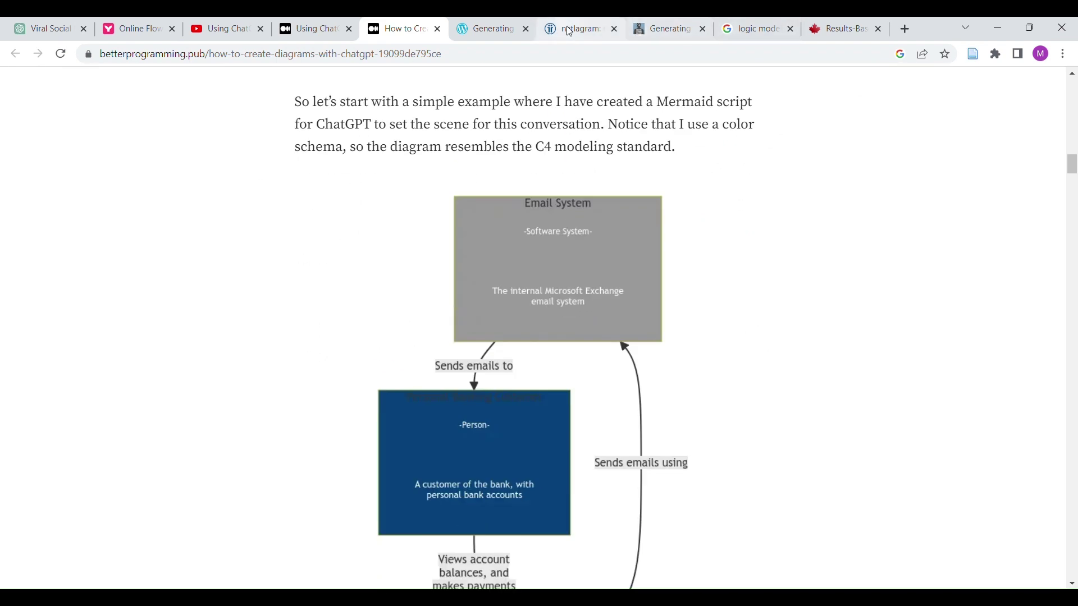
click(486, 29)
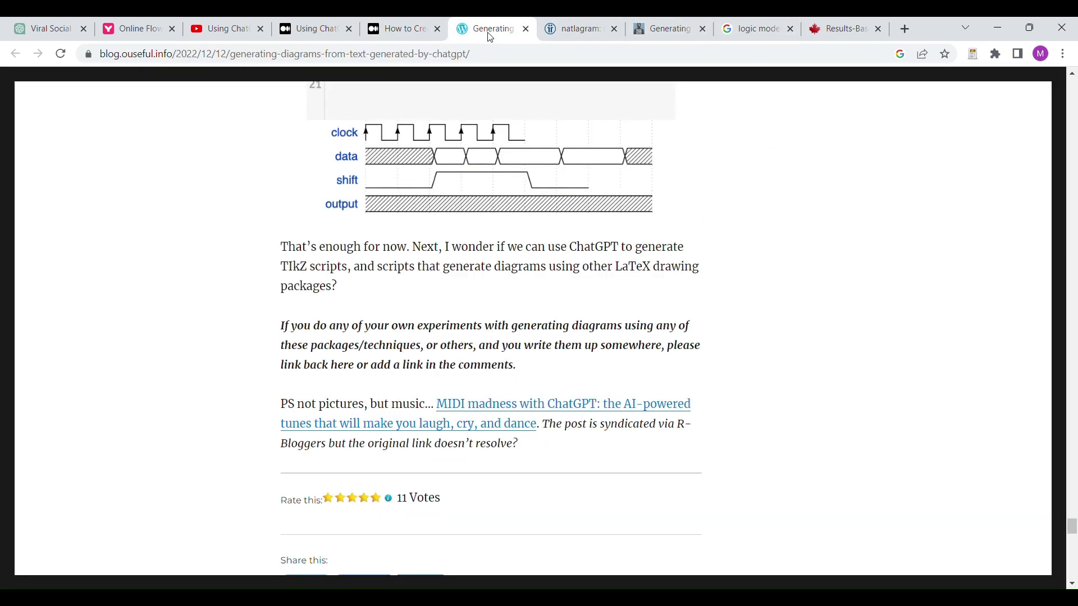
Step: Read the itemis natlagram post's time-speed plot, then return to ChatGPT's boot-process answer
click(311, 27)
click(594, 23)
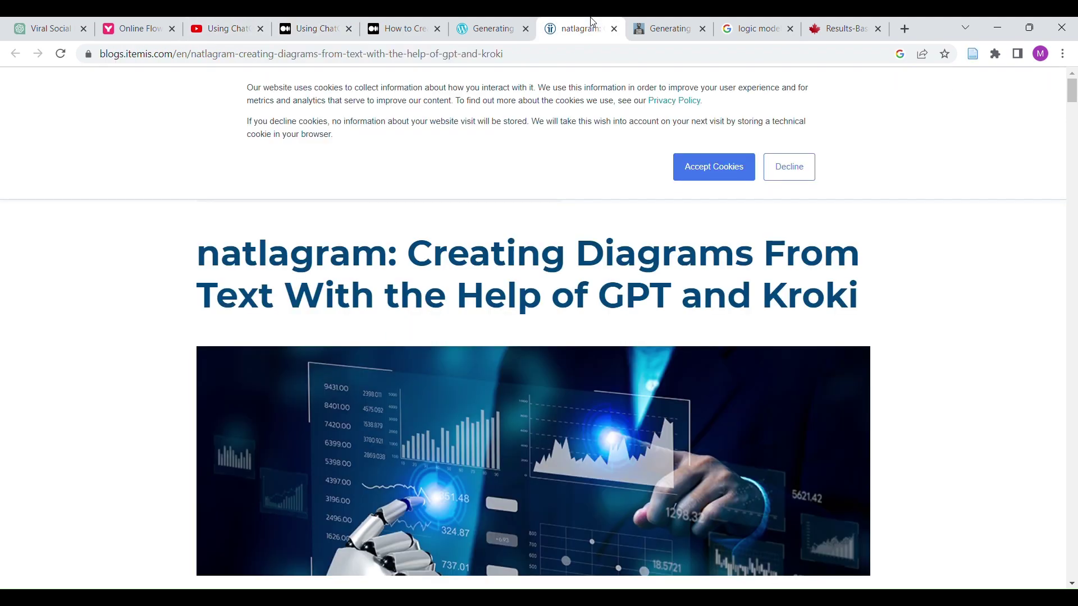
scroll(149, 238, down, 20)
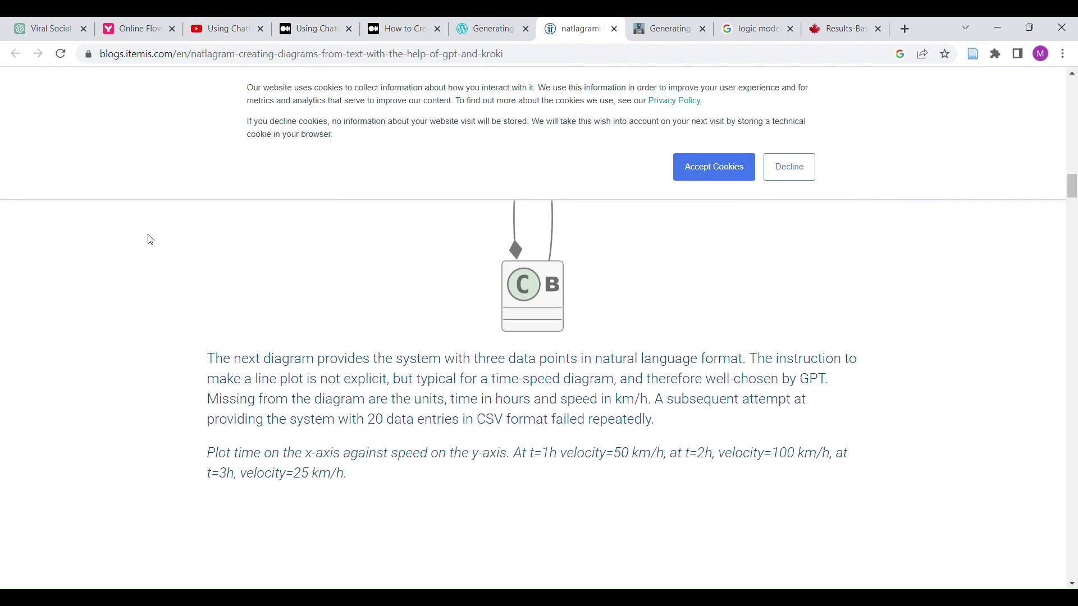
scroll(147, 240, down, 3)
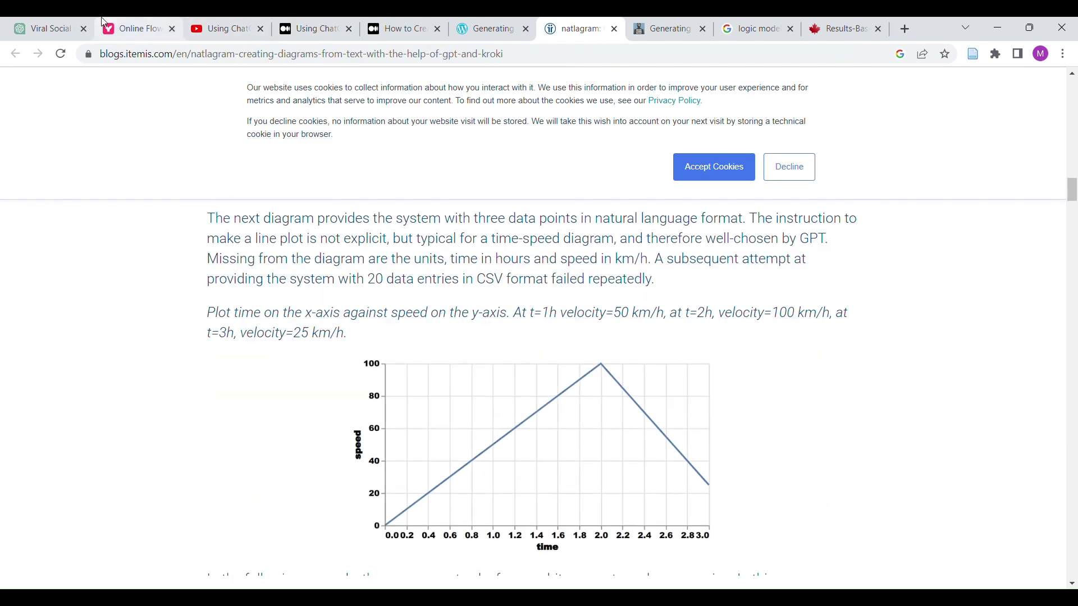
click(56, 27)
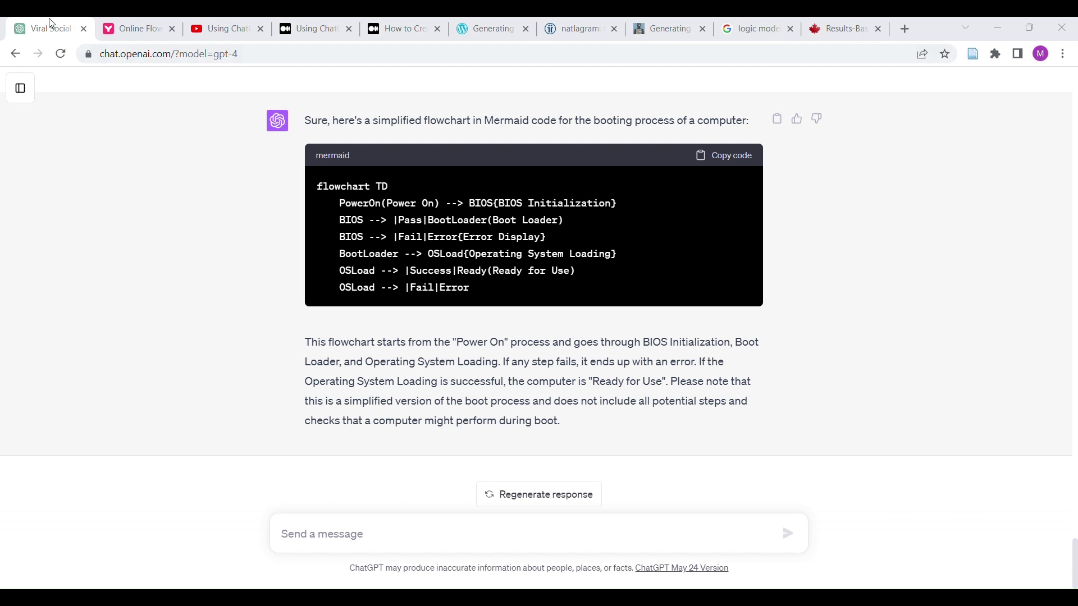
Step: Ask ChatGPT for a SpaceX rocket launch-to-splashdown flowchart 'using mermaid .js syntax'
key(ctrl+v)
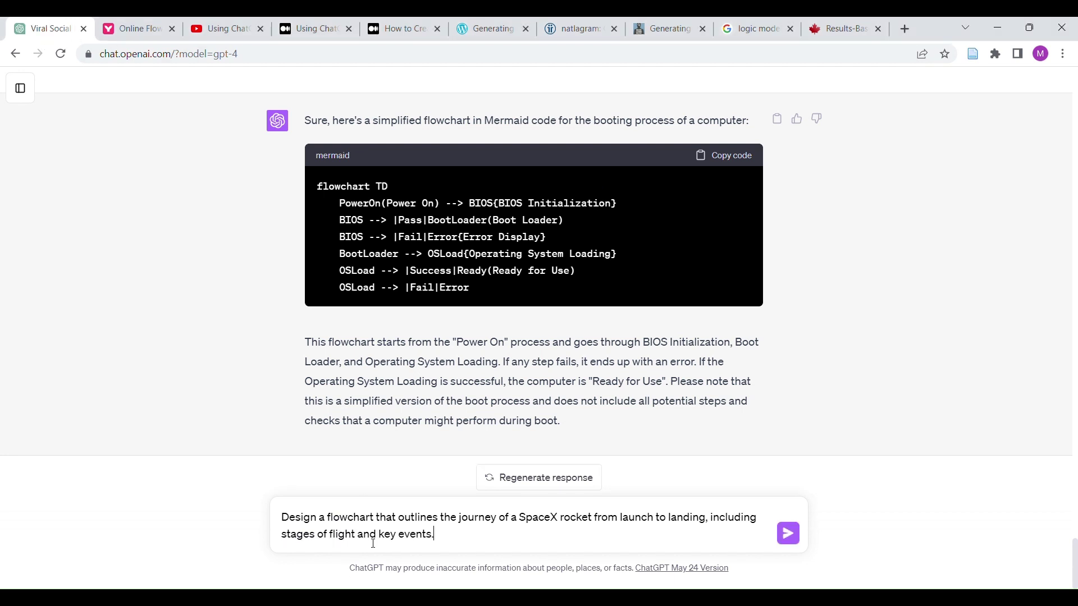
text(using mermaid .js syntax)
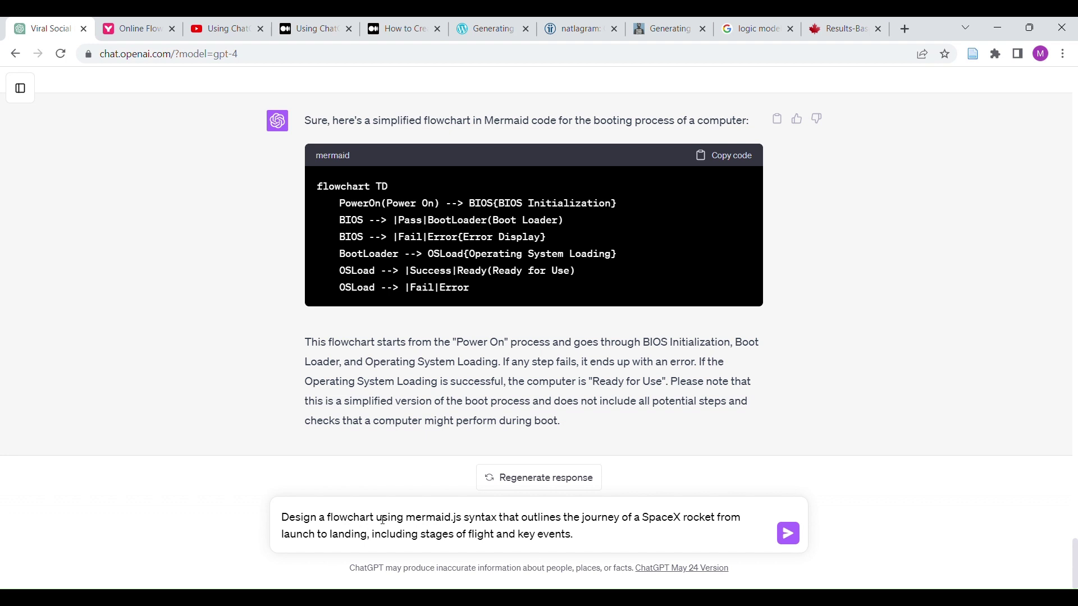
key(Return)
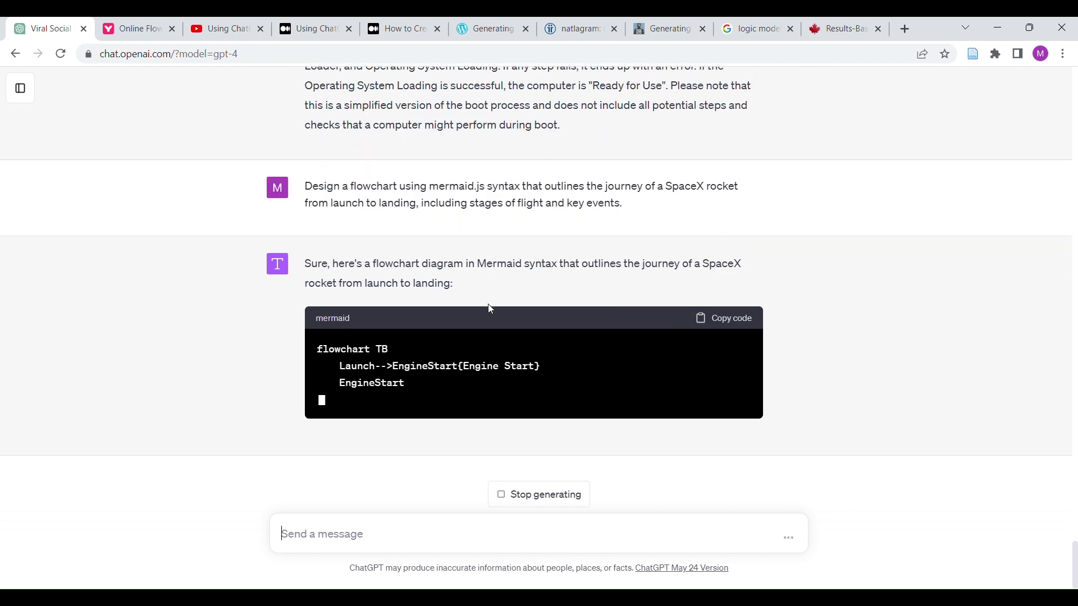
Step: Glance at Mermaid Live Editor and the logic model reference pages while the reply generates
click(134, 28)
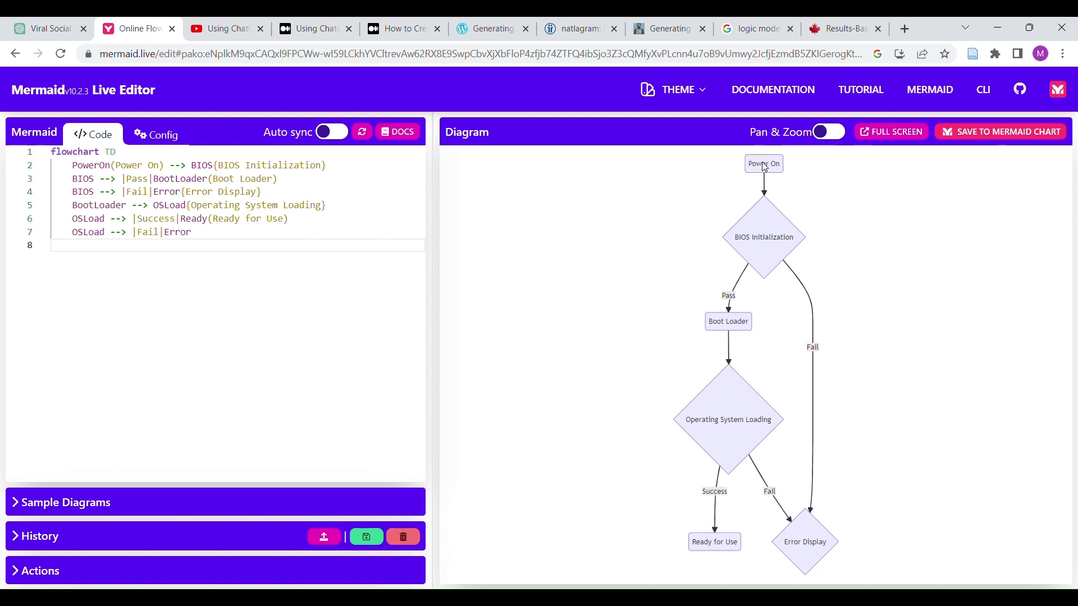
click(760, 28)
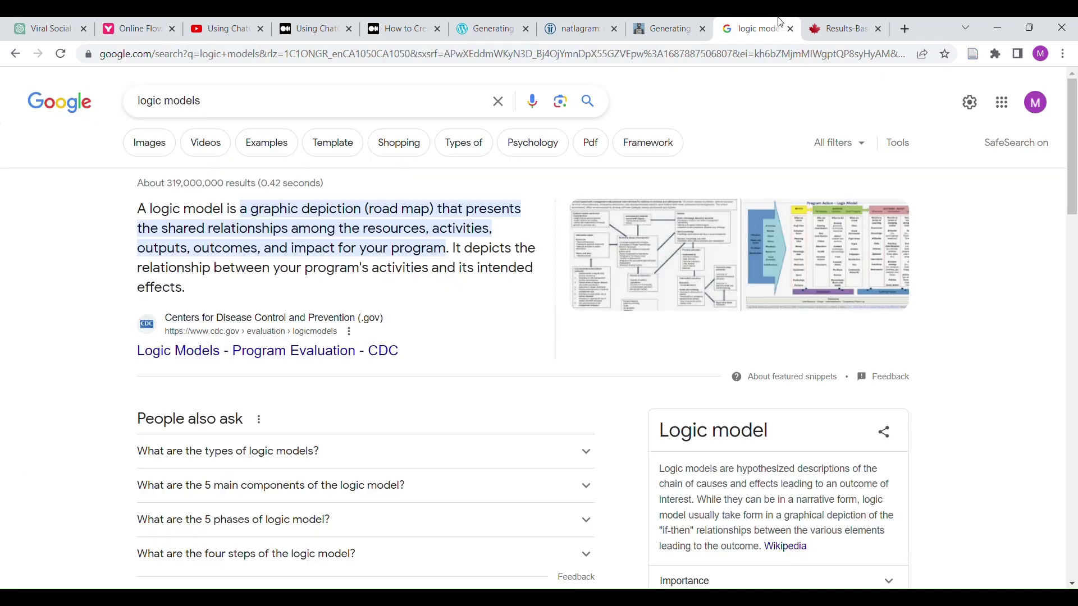
click(842, 28)
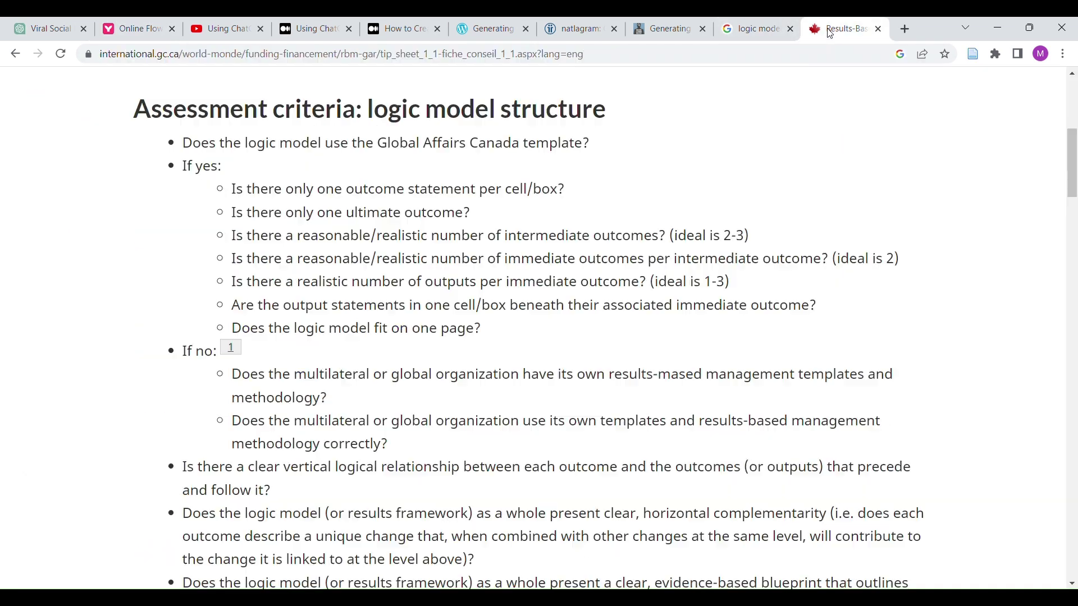
click(738, 22)
click(124, 27)
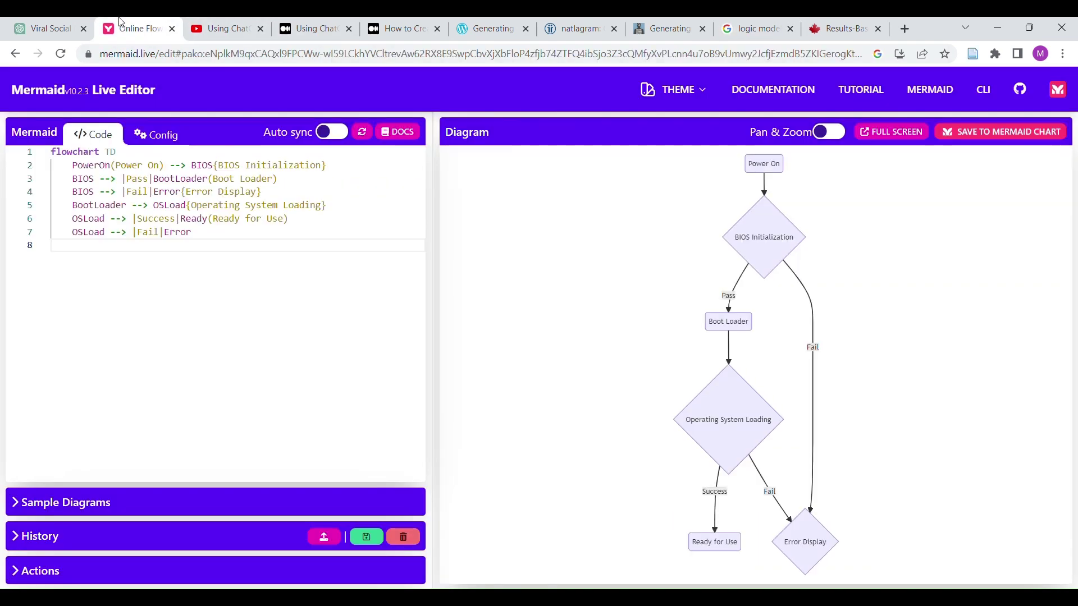
Step: Copy the SpaceX flowchart code from ChatGPT's reply for the Mermaid Live Editor
click(56, 25)
scroll(536, 280, up, 4)
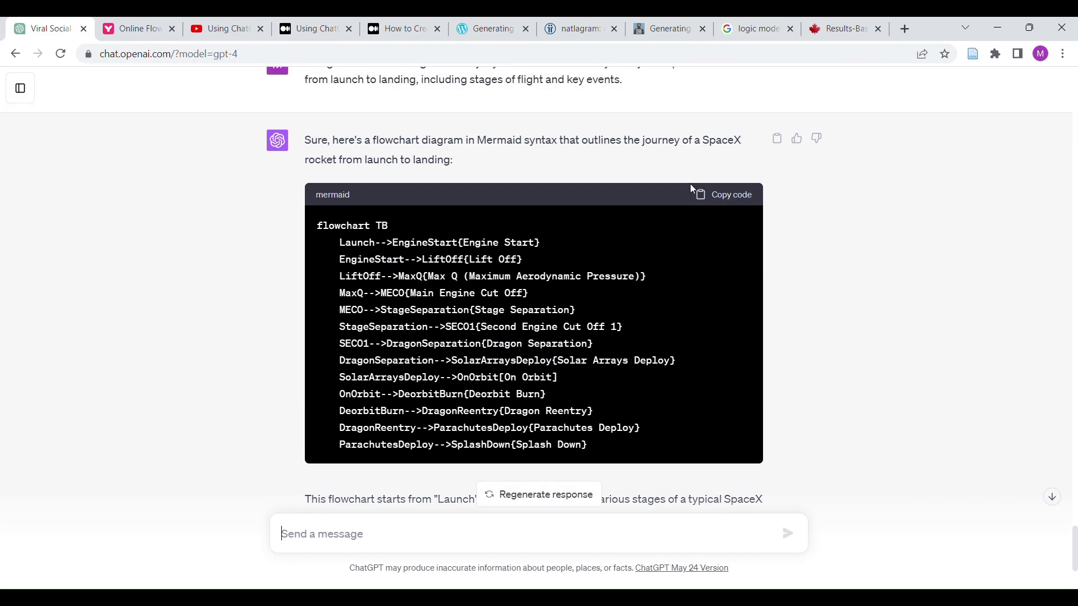
click(704, 195)
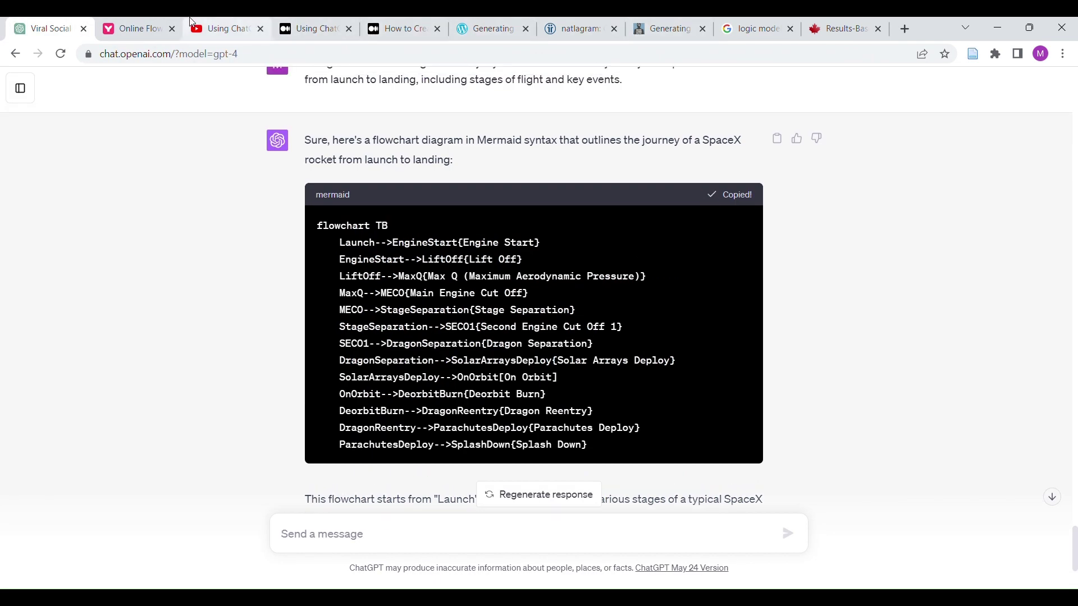
click(140, 27)
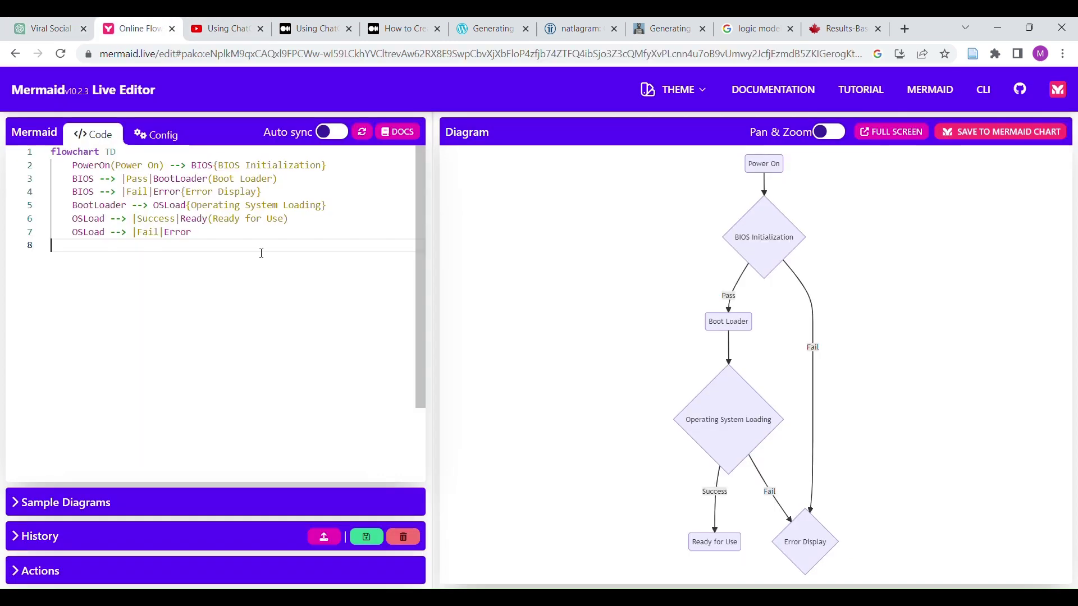
Step: Replace the boot-process code in the editor with the pasted SpaceX flowchart code
key(ctrl+a)
key(BackSpace)
key(ctrl+v)
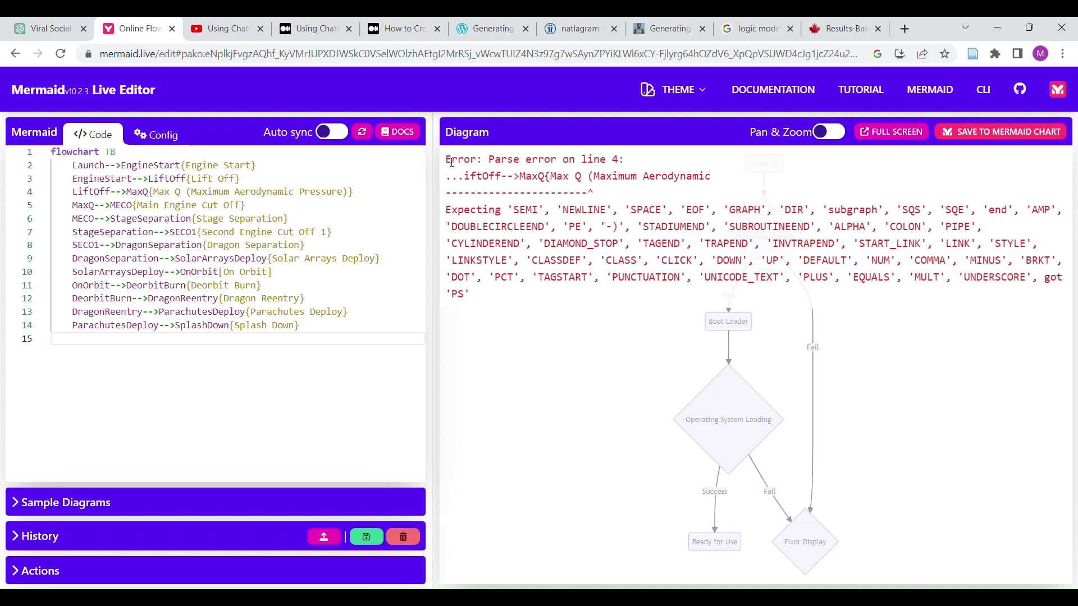
Step: Change the curly-brace node labels to square brackets and delete the LiftOff-to-MaxQ line
key(ctrl+a)
key(ctrl+v)
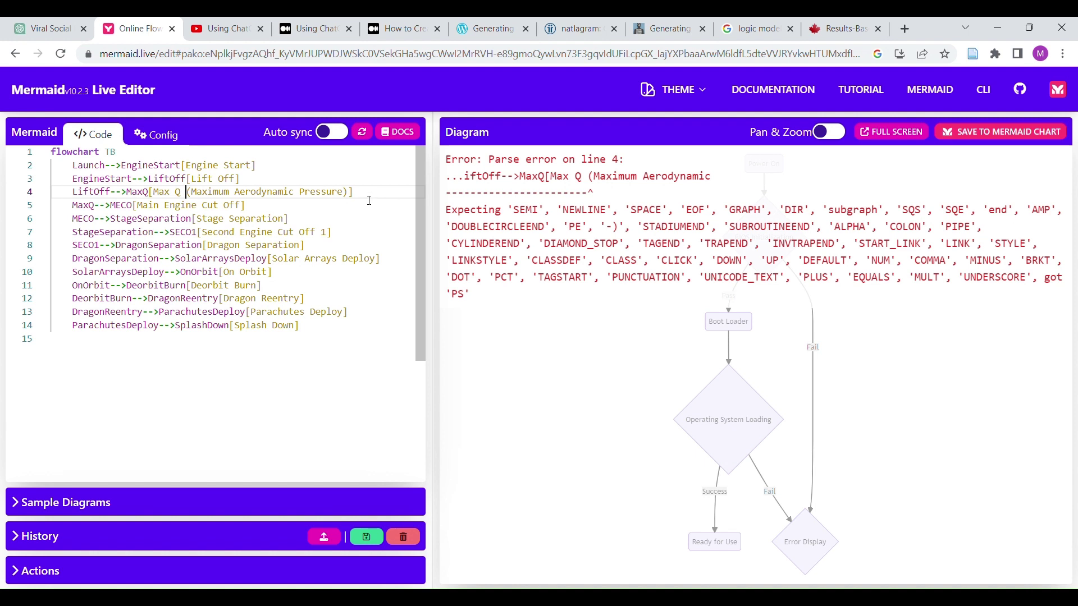
drag(362, 192, 77, 195)
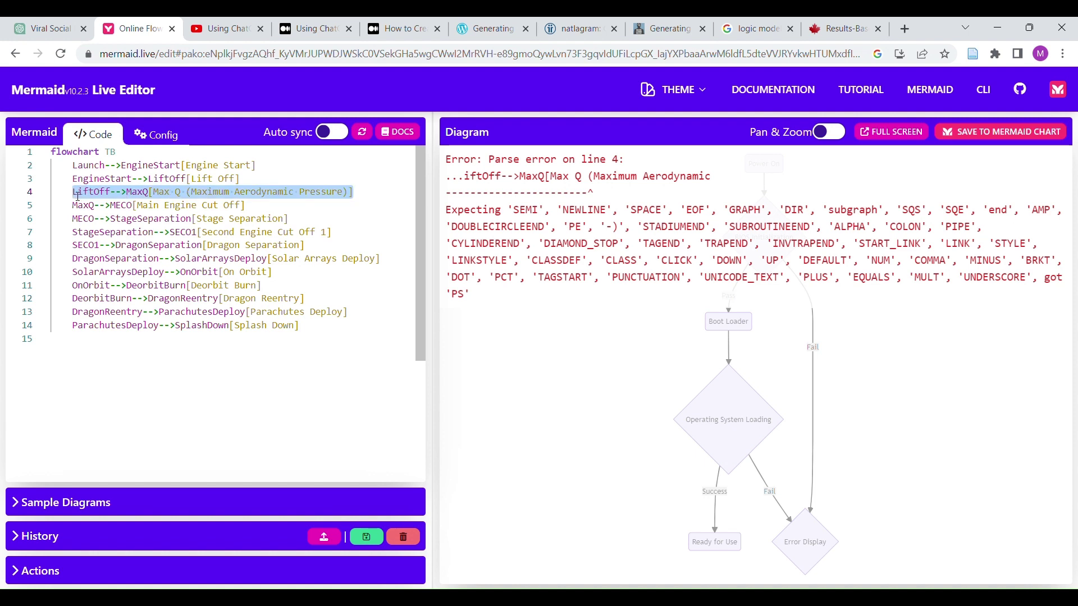
key(BackSpace)
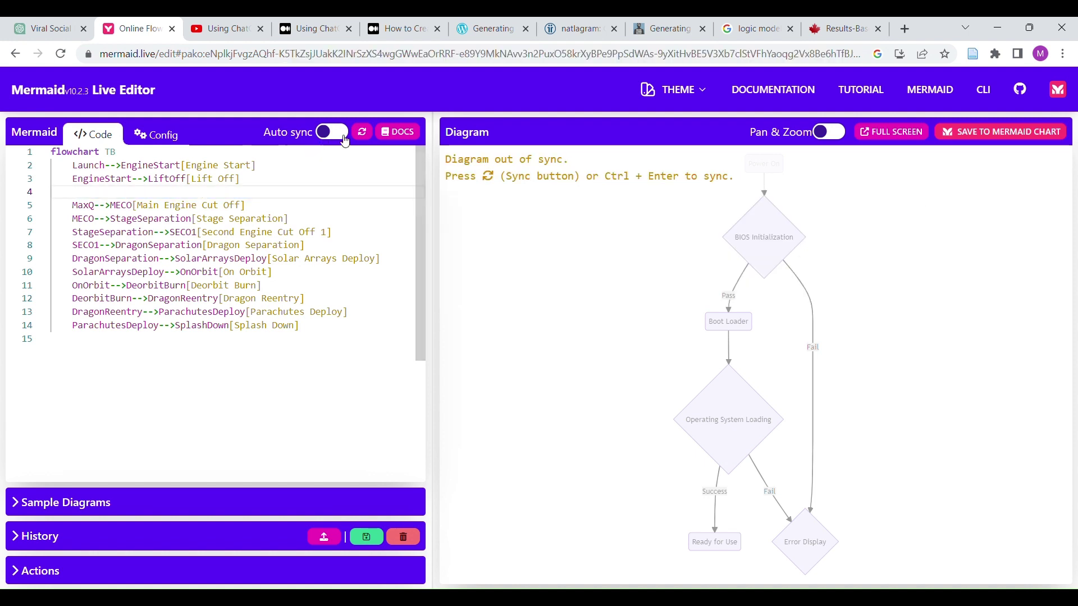
Step: Restore the LiftOff-to-MaxQ line, shorten its Max Q label to MAP, and re-render the diagram
click(362, 132)
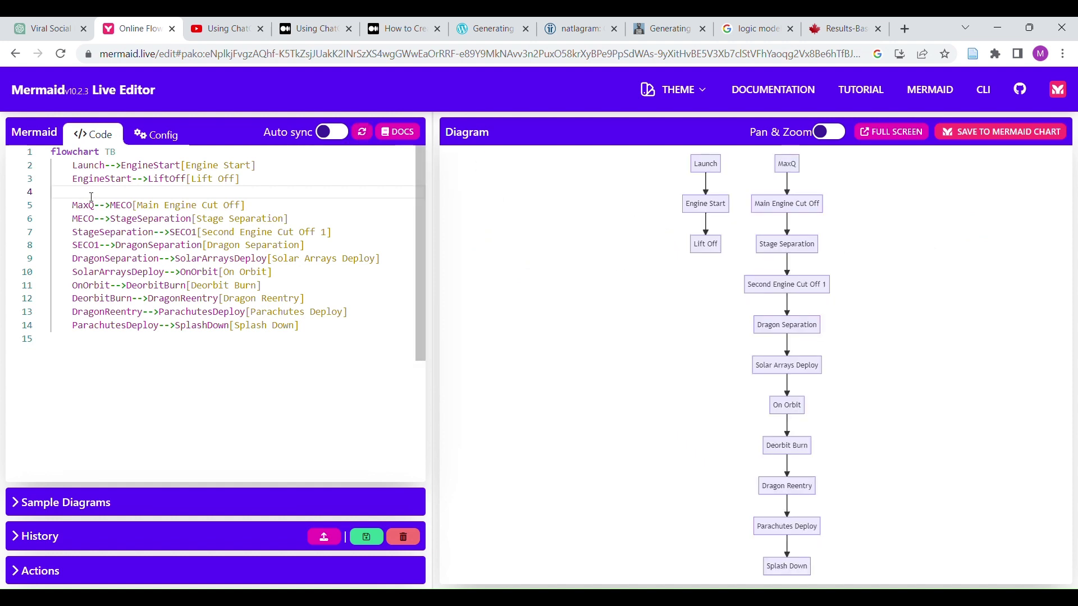
key(ctrl+z)
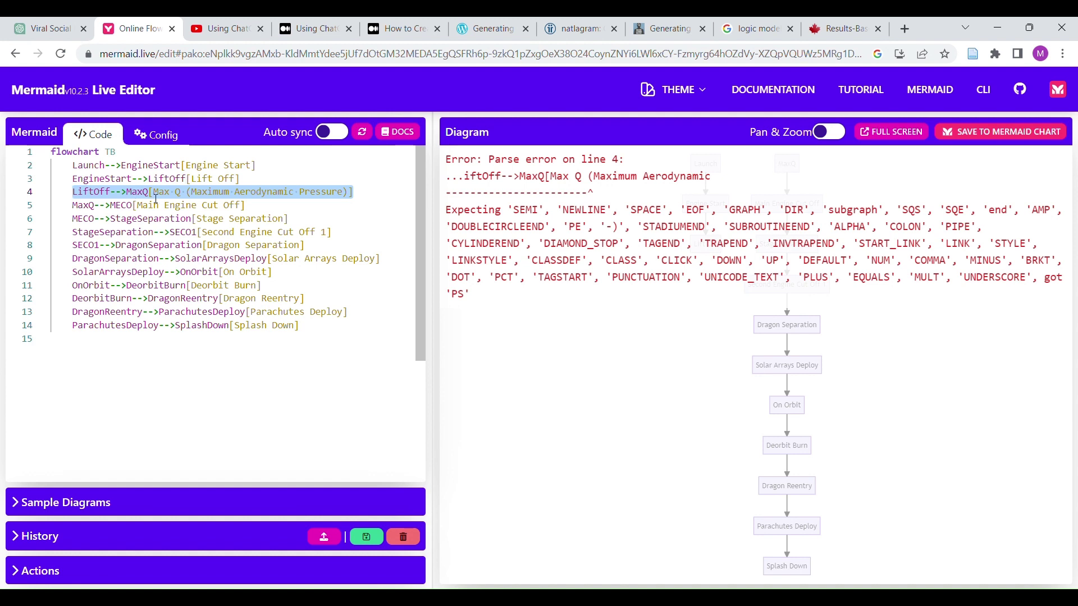
click(156, 197)
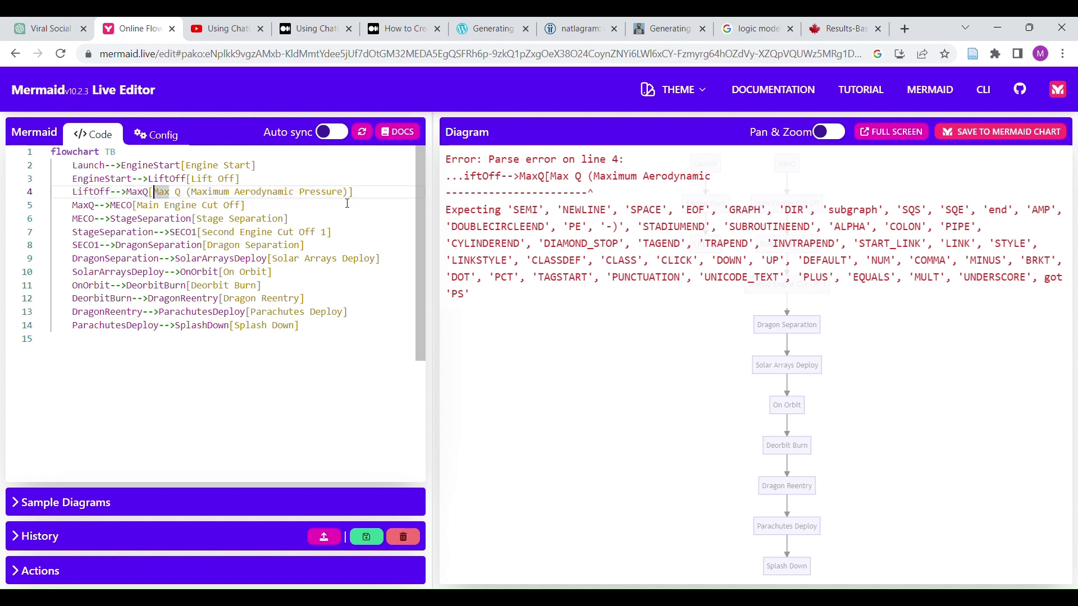
drag(348, 194, 158, 200)
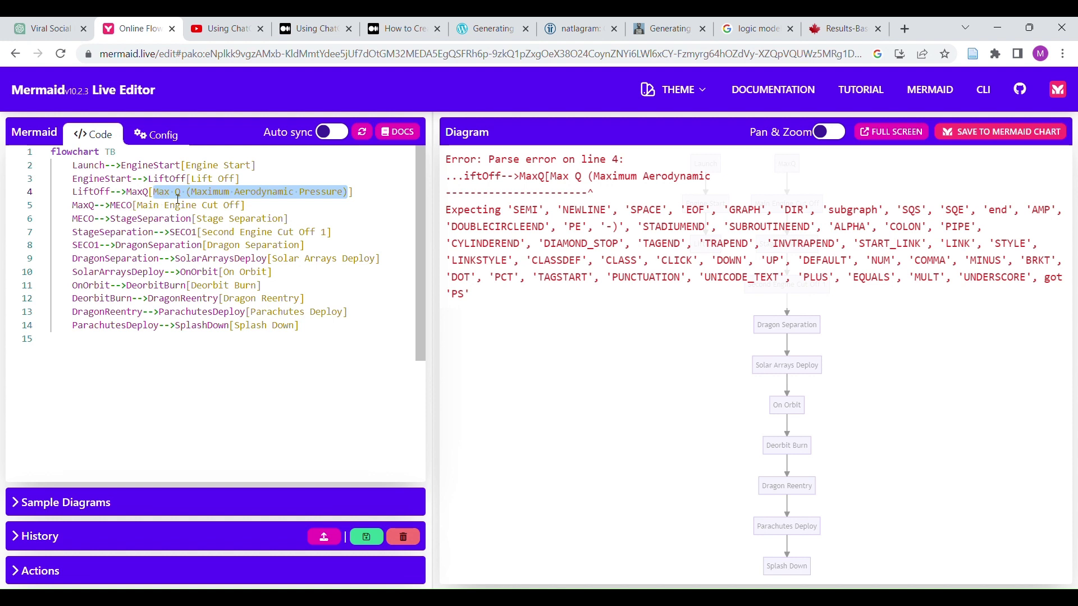
text(MAP)
click(268, 184)
click(362, 132)
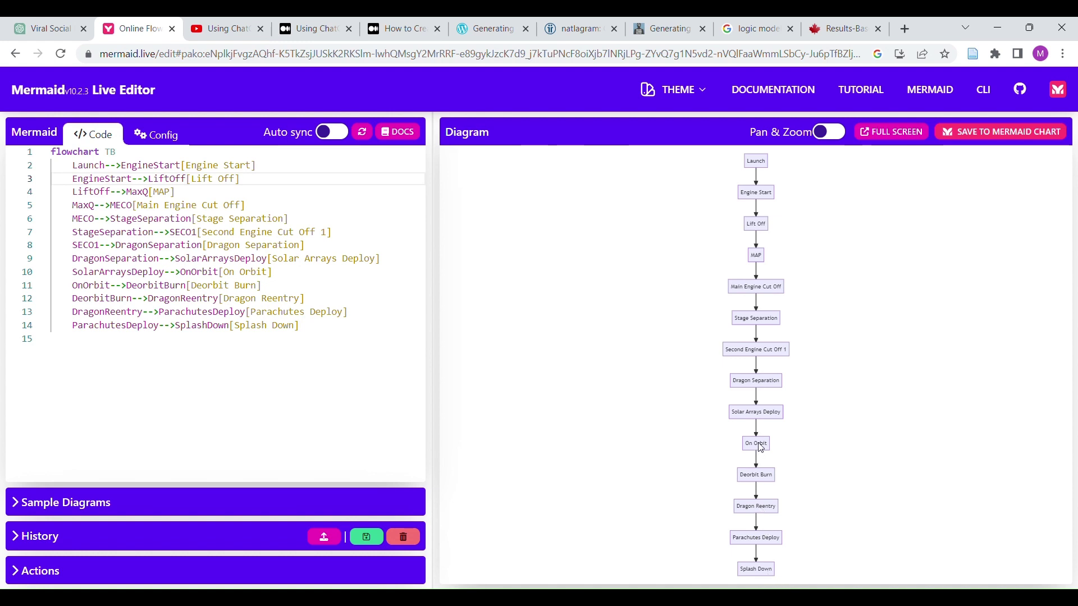
click(251, 271)
Step: Ask ChatGPT for a mermaid.js flowchart of the parts of a hypothetical but accurate time machine
click(55, 20)
scroll(365, 393, down, 2)
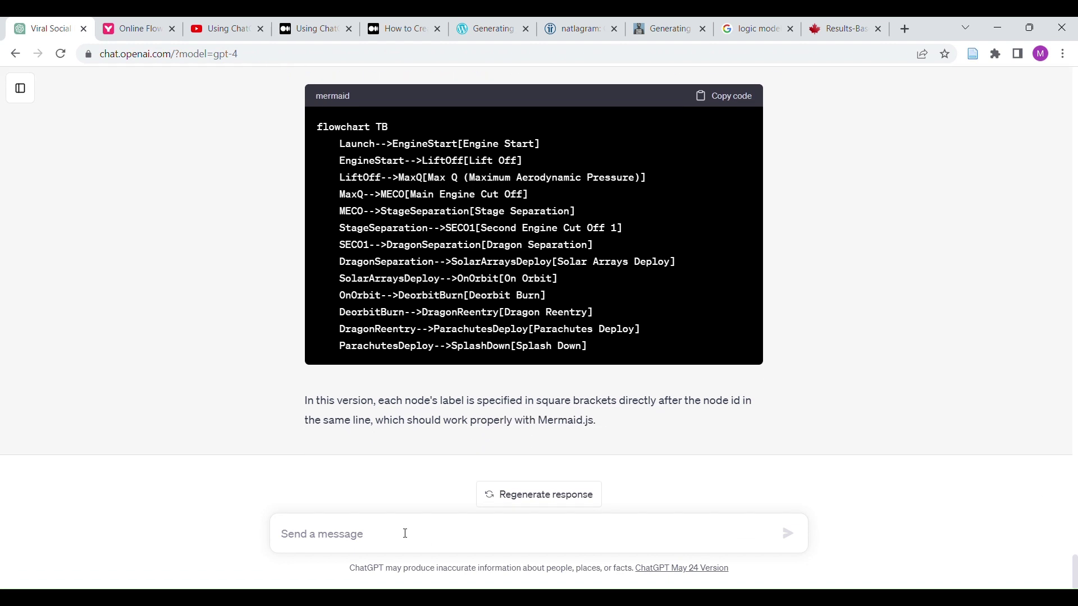
click(359, 530)
text(create a flo)
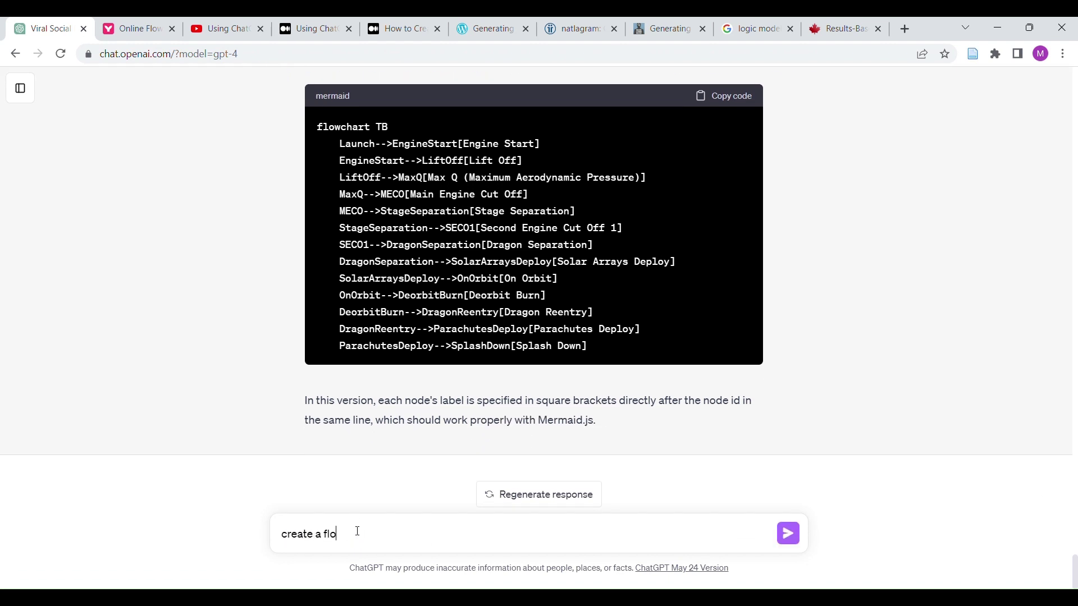
text(wchart using m)
text(ermaid.js syntax that)
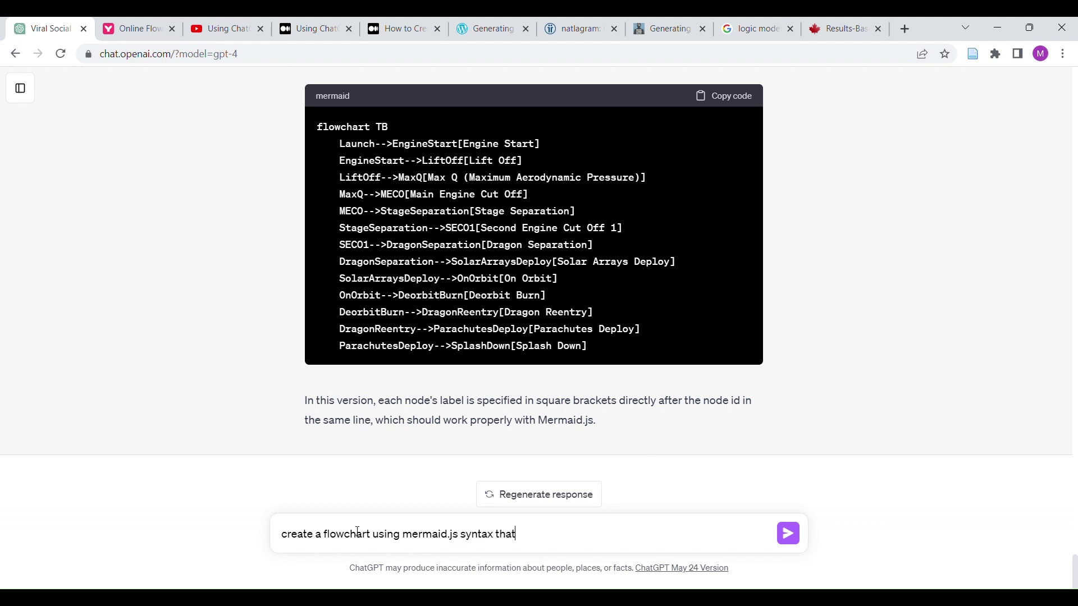
text( describes the relationshi)
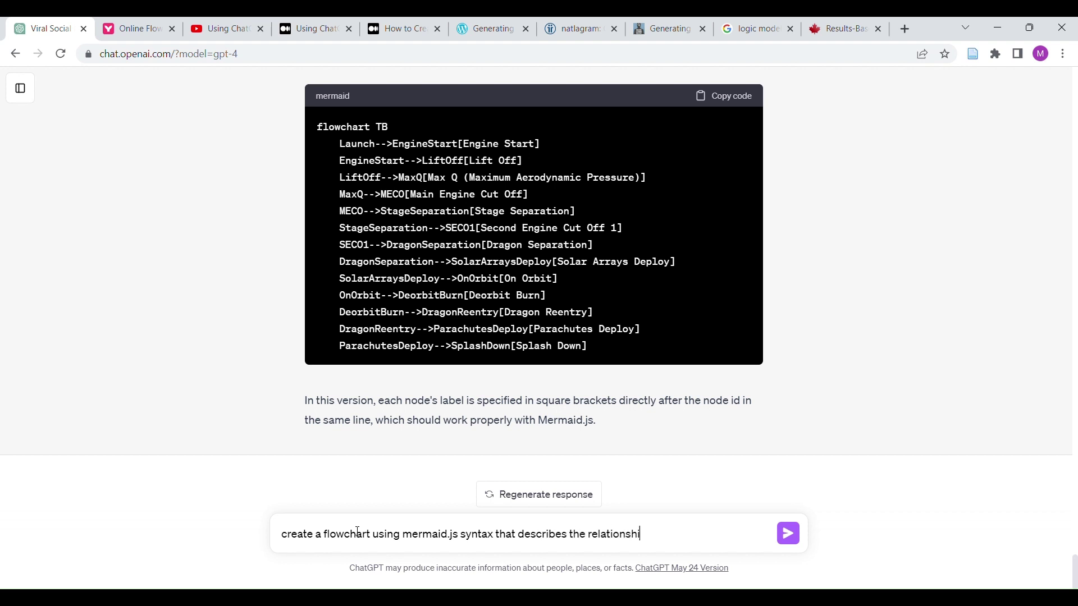
text(p between parts ina  hypothetical but ac)
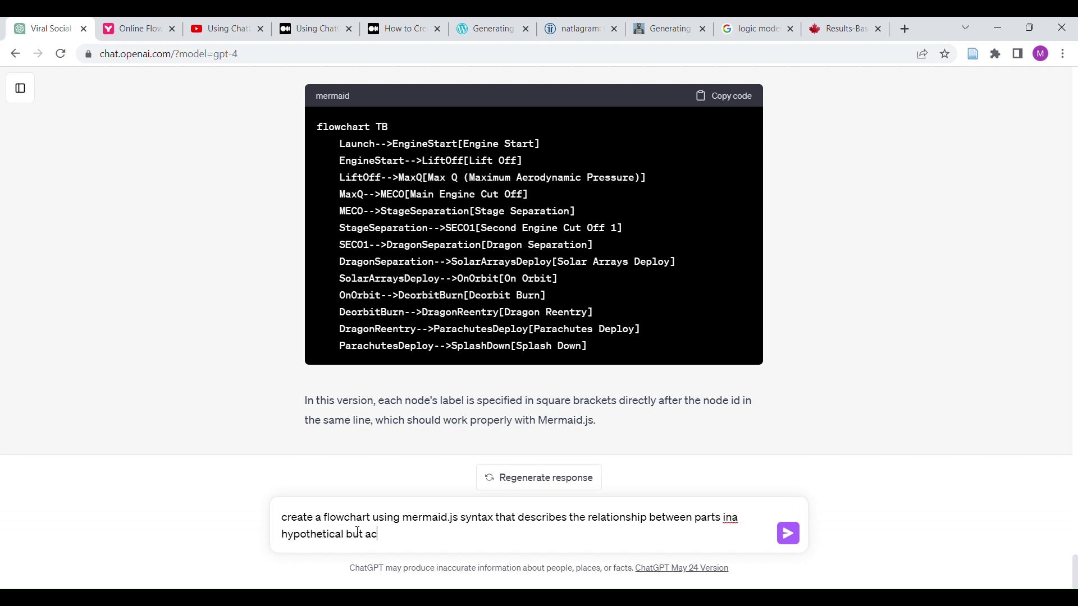
text(curate time machine)
key(Return)
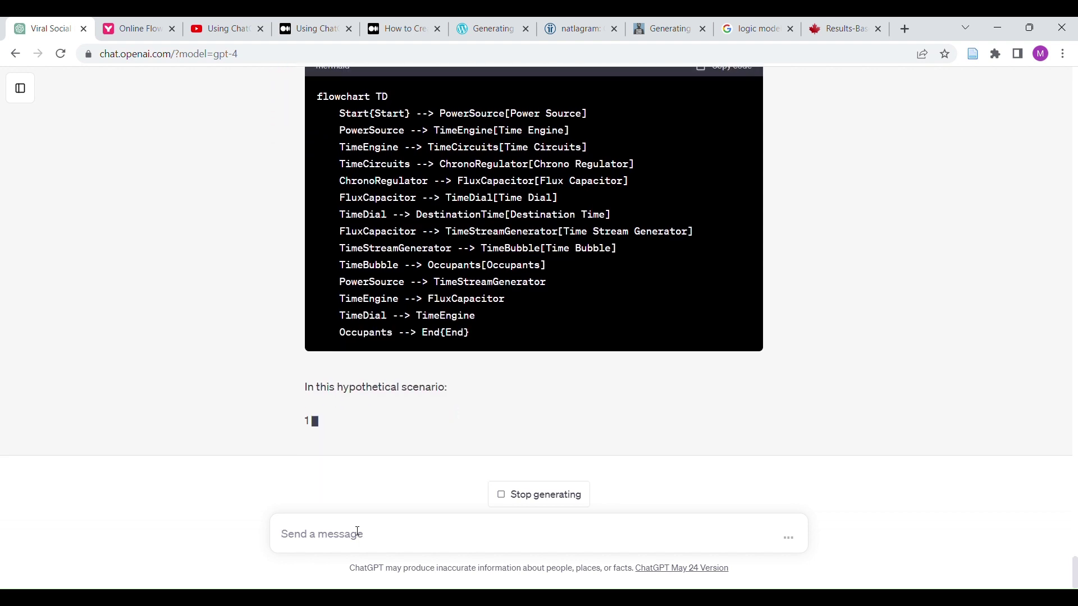
scroll(614, 318, up, 3)
Step: Paste the time-machine code over the SpaceX code and render Start through Flux Capacitor to End
click(729, 206)
click(128, 29)
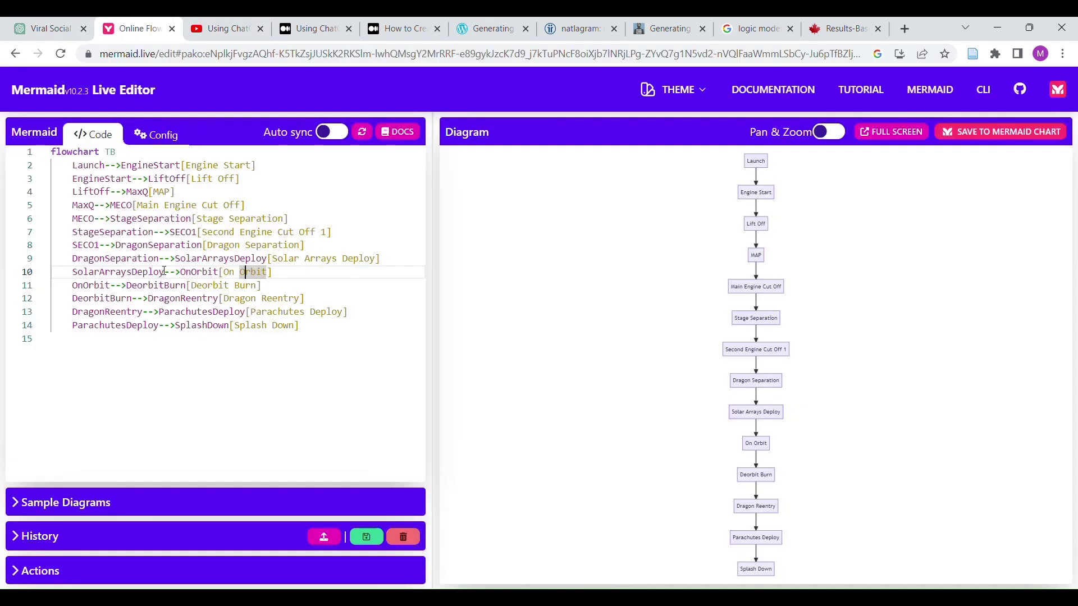
click(162, 287)
key(ctrl+a)
text(flowchart TD     Start{Start} --> PowerSource[Power Source]     PowerSource --> TimeEngine[Time Engine]     TimeEngine --> TimeCircuits[Time Circuits]     TimeCircuits --> ChronoRegulator[Chrono Regulator]     ChronoRegulator --> FluxCapacitor[Flux Capacitor]     FluxCapacitor --> TimeDial[Time Dial]     TimeDial --> DestinationTime[Destination Time]     FluxCapacitor --> TimeStreamGenerator[Time Stream Generator]     TimeStreamGenerator --> TimeBubble[Time Bubble]     TimeBubble --> Occupants[Occupants]     PowerSource --> TimeStreamGenerator     TimeEngine --> FluxCapacitor     TimeDial --> TimeEngine     Occupants --> End{End})
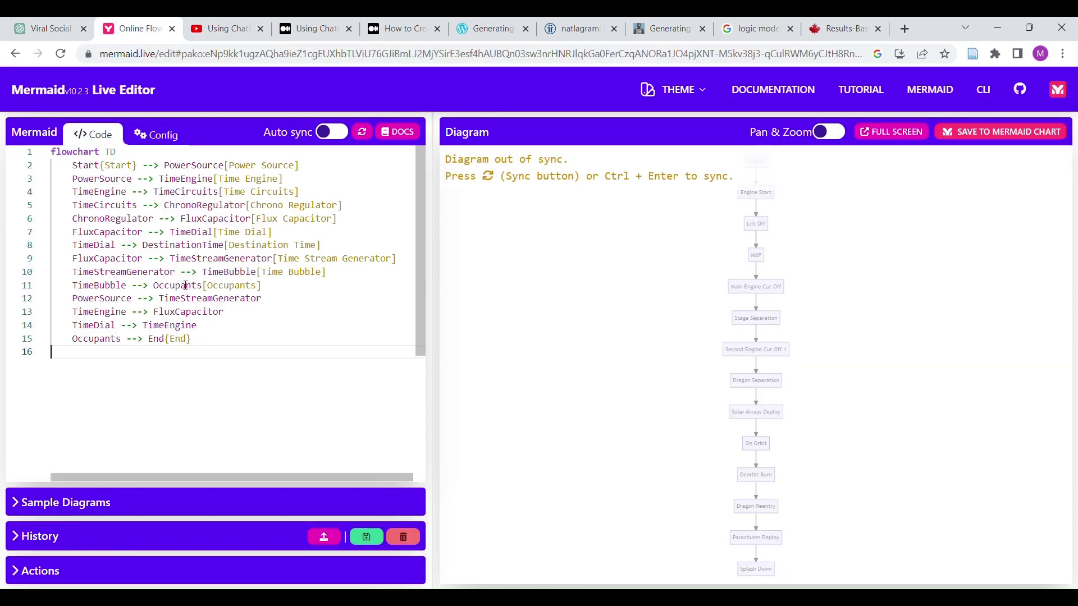
click(360, 135)
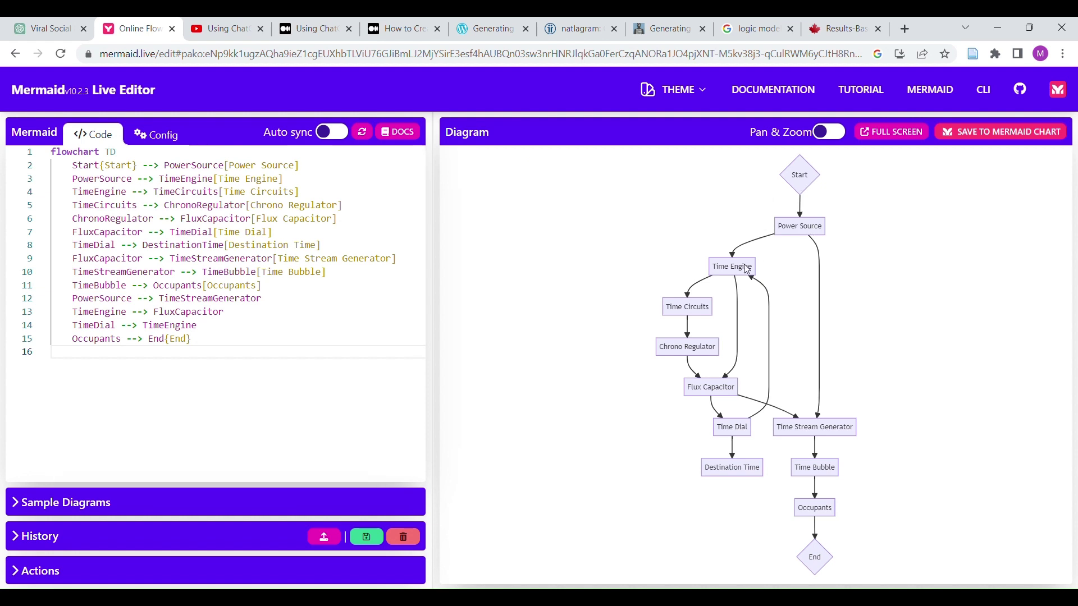
Step: Ask ChatGPT to turn the time engine into its own flowchart and scroll to the reply
click(42, 29)
text(le)
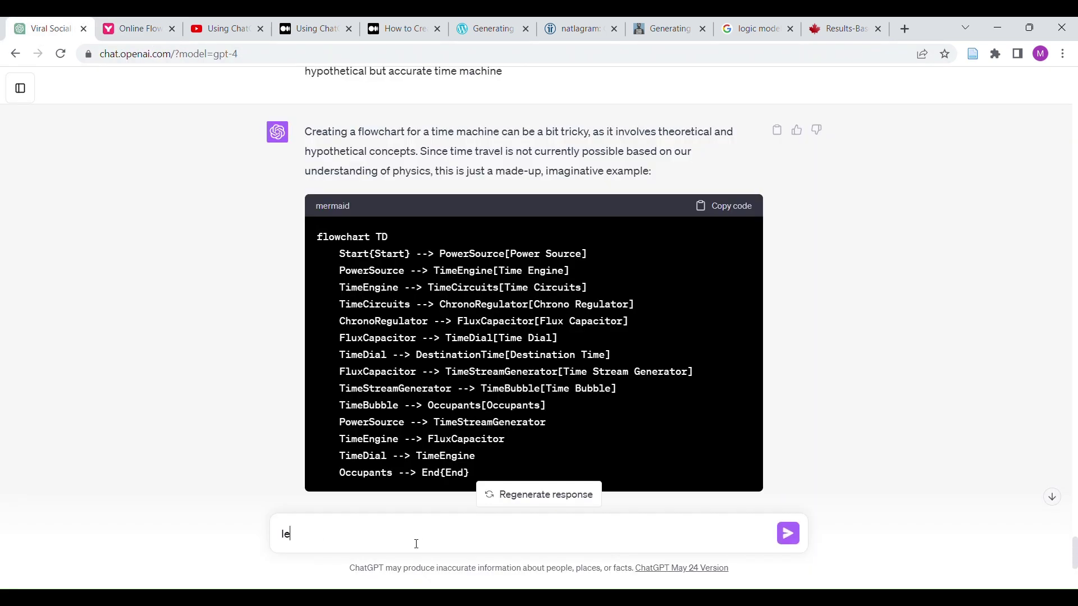
text(t's turn the time engin)
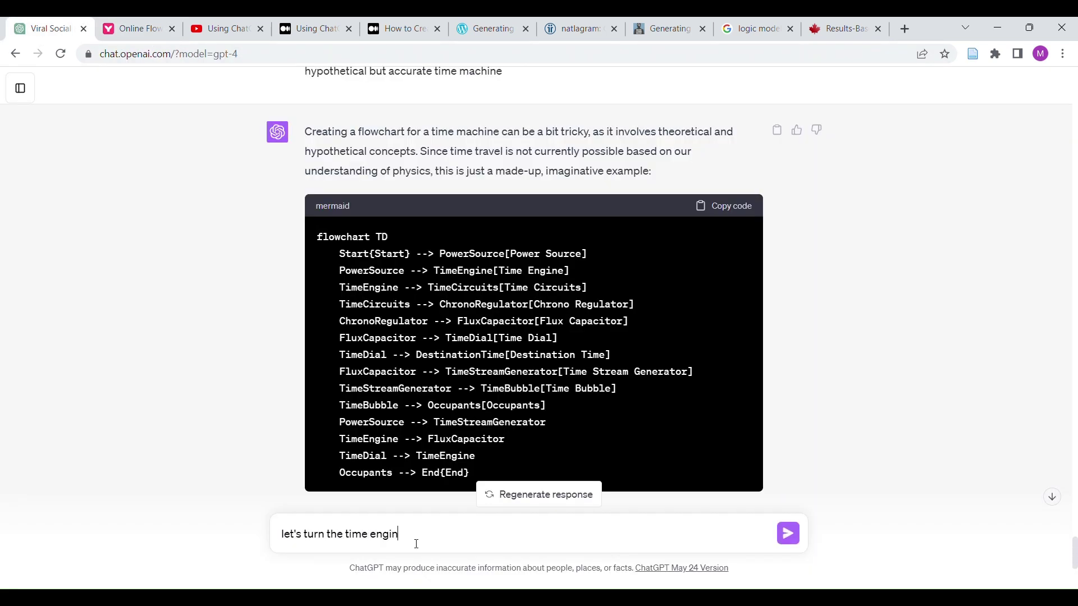
text(e into a flowcha)
key(BackSpace)
key(Return)
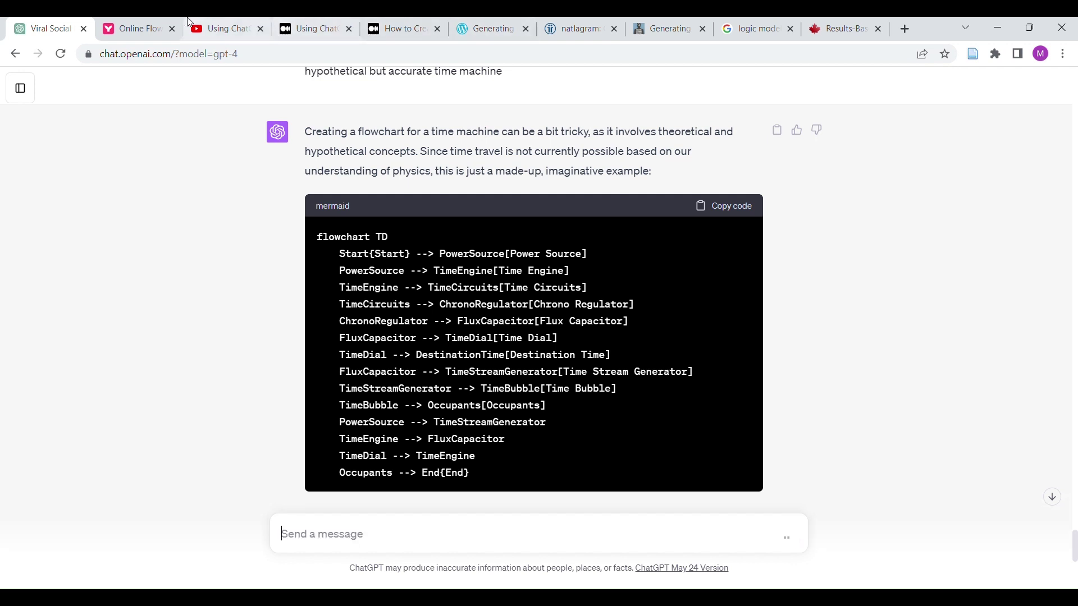
click(137, 29)
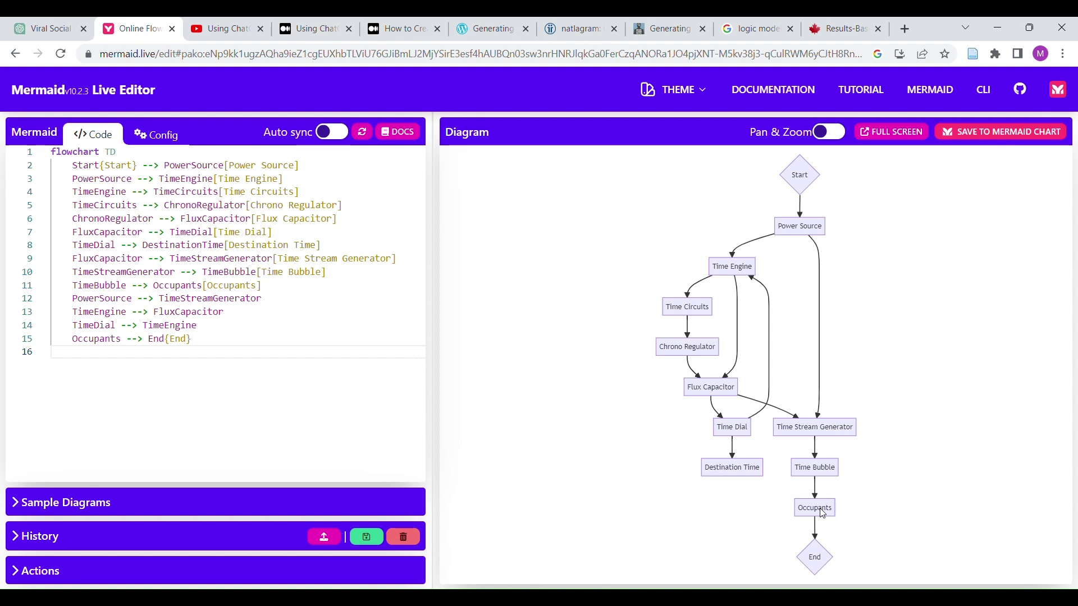
click(39, 28)
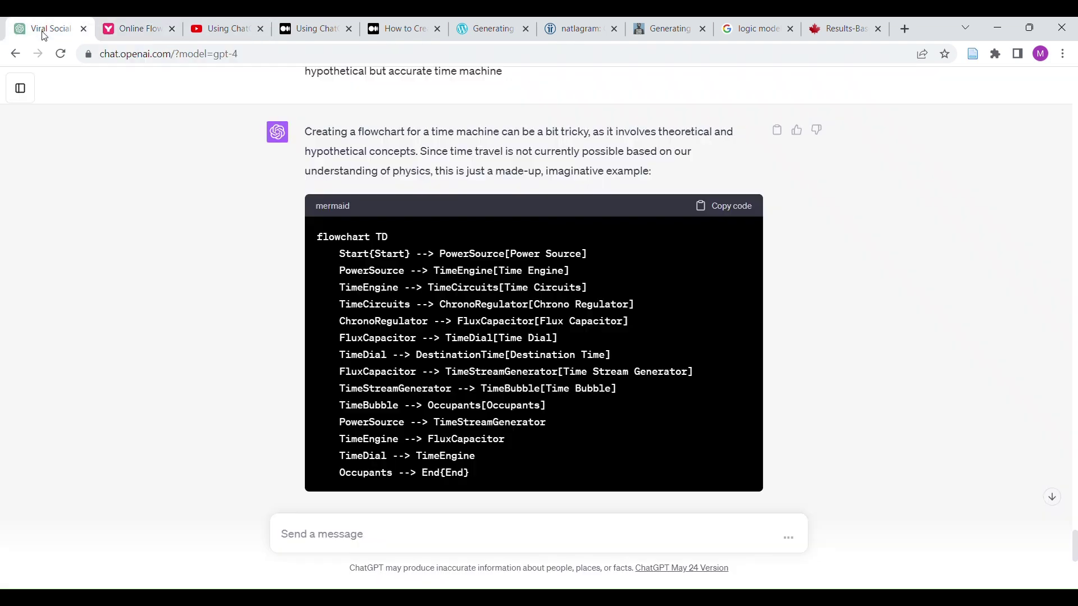
scroll(225, 343, down, 5)
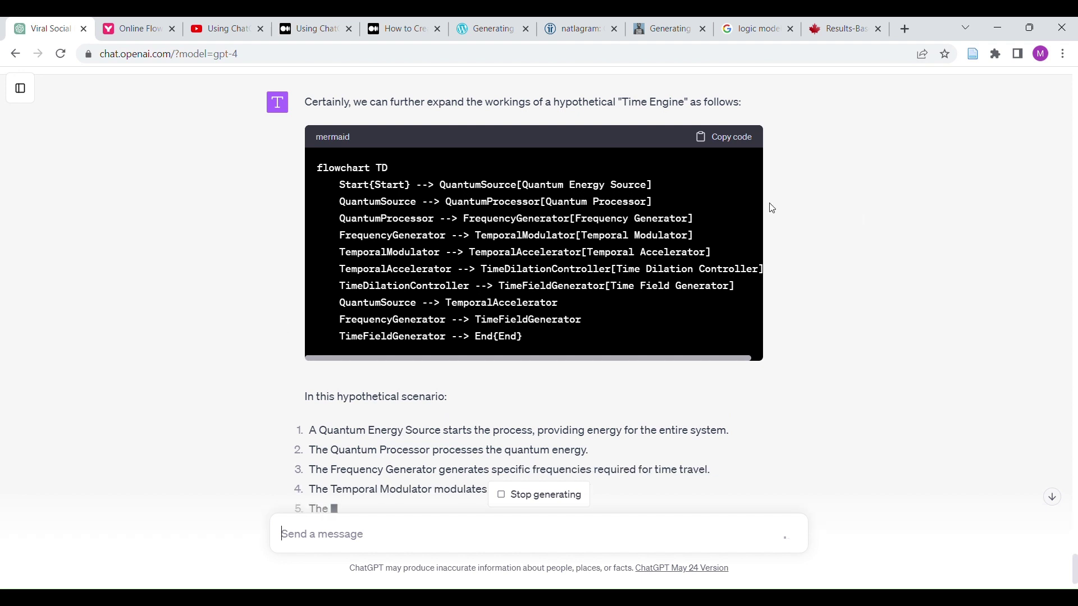
Step: Paste the copied Time Engine code over the time-machine code and render it
click(729, 141)
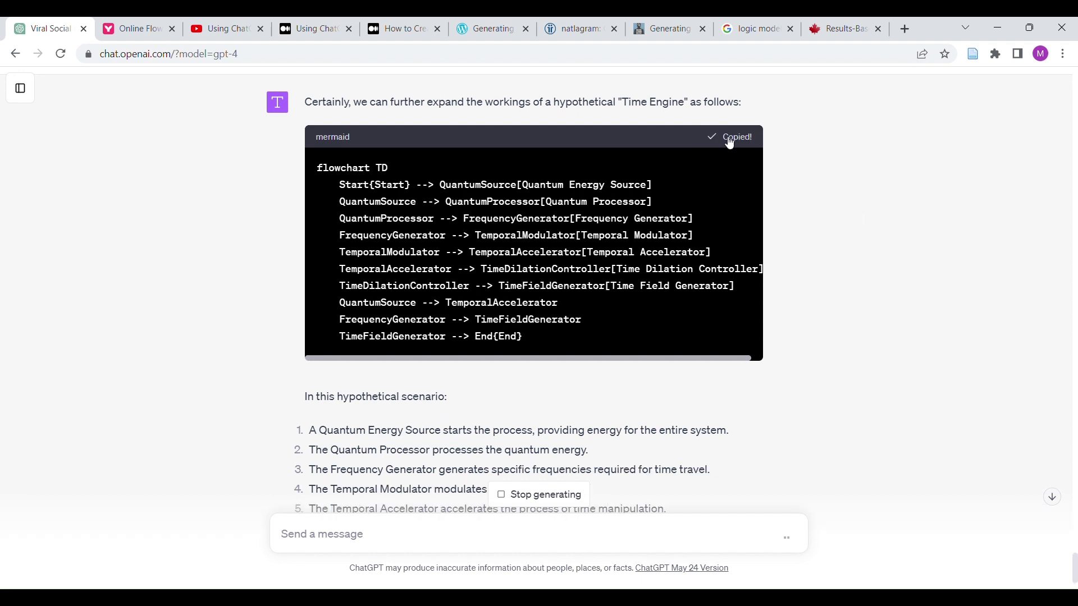
click(134, 29)
key(ctrl+a)
key(ctrl+v)
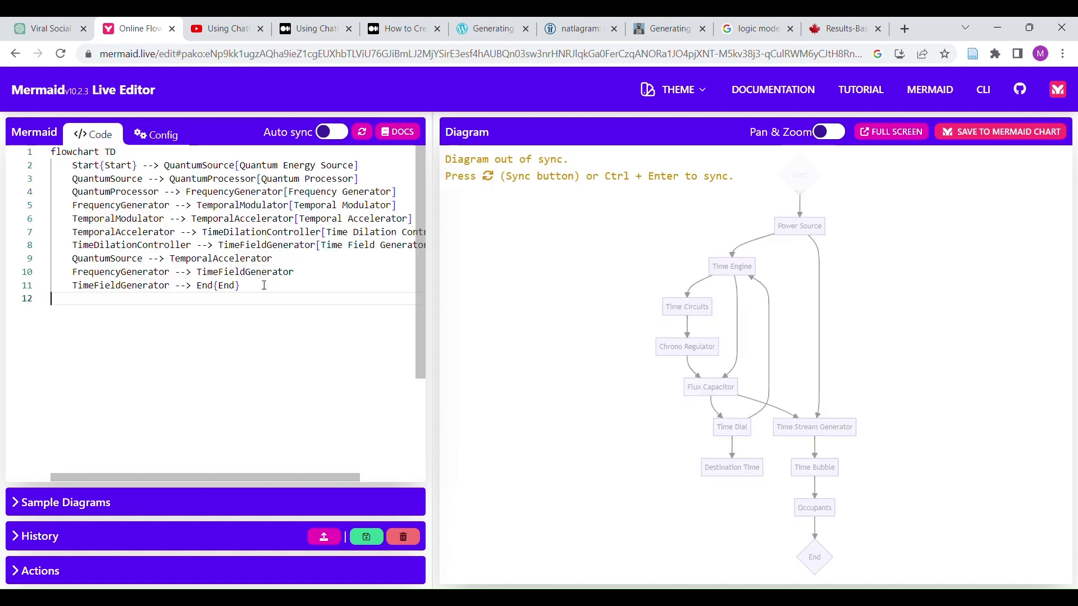
click(364, 133)
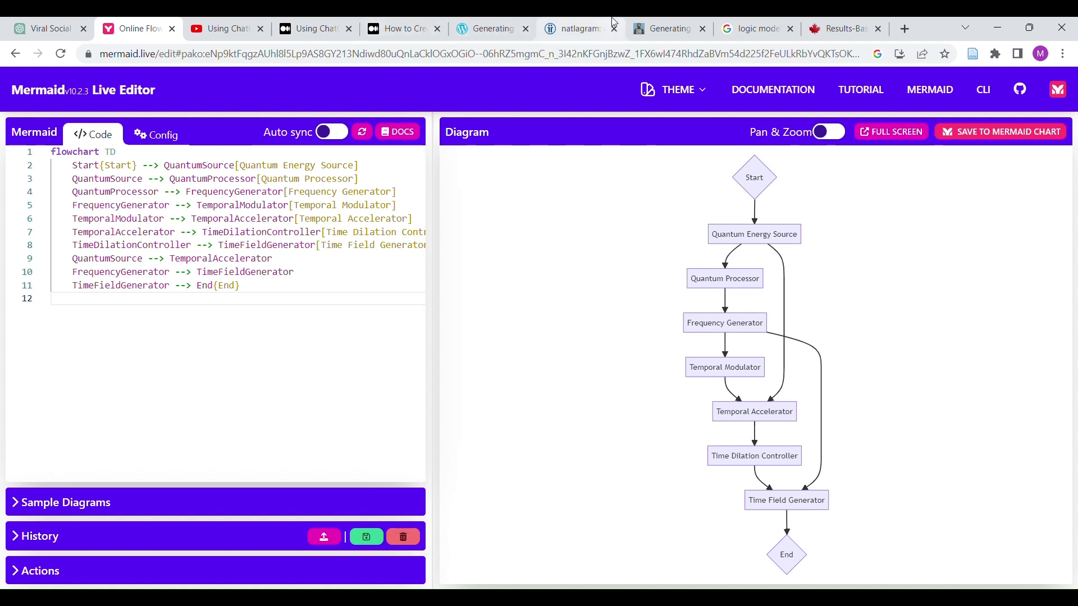
Step: Browse the reference tabs, dismissing the Machine Learning Mastery signup popup, before reaching the Medium article
click(581, 23)
click(700, 22)
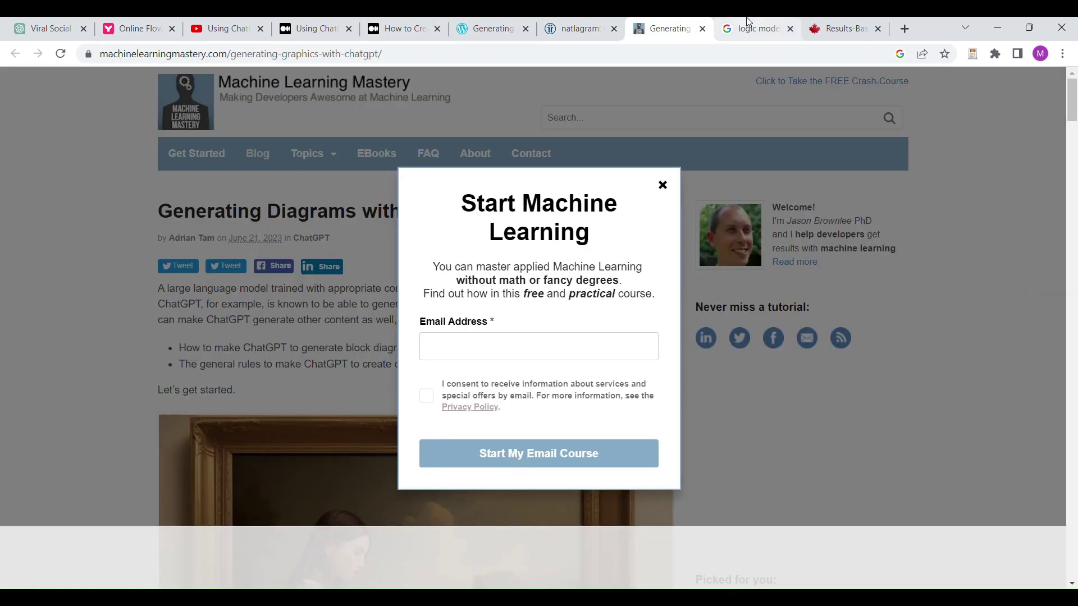
click(662, 184)
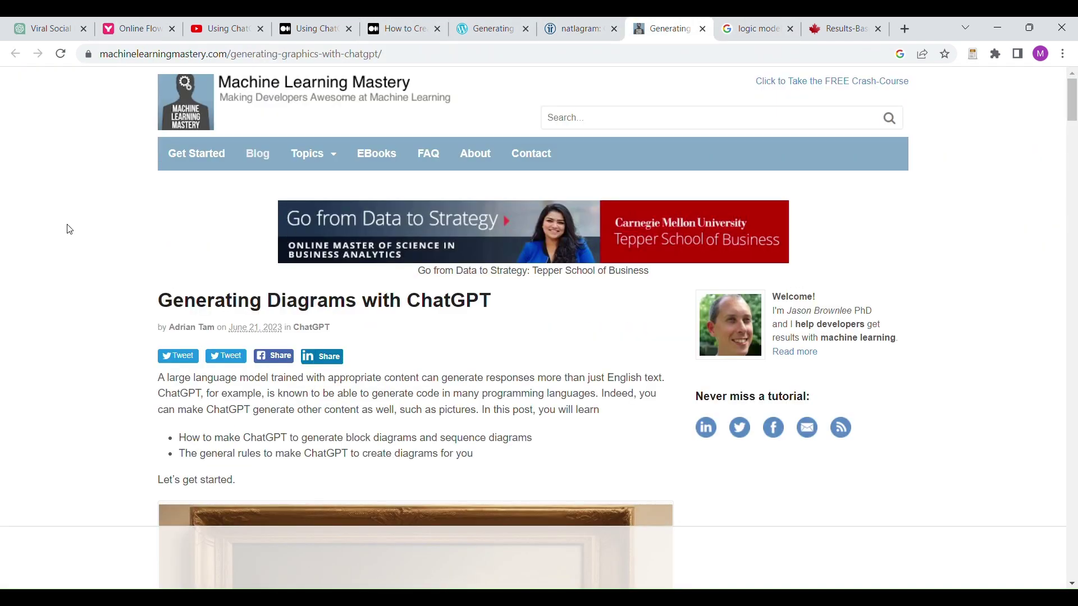
click(219, 22)
click(285, 24)
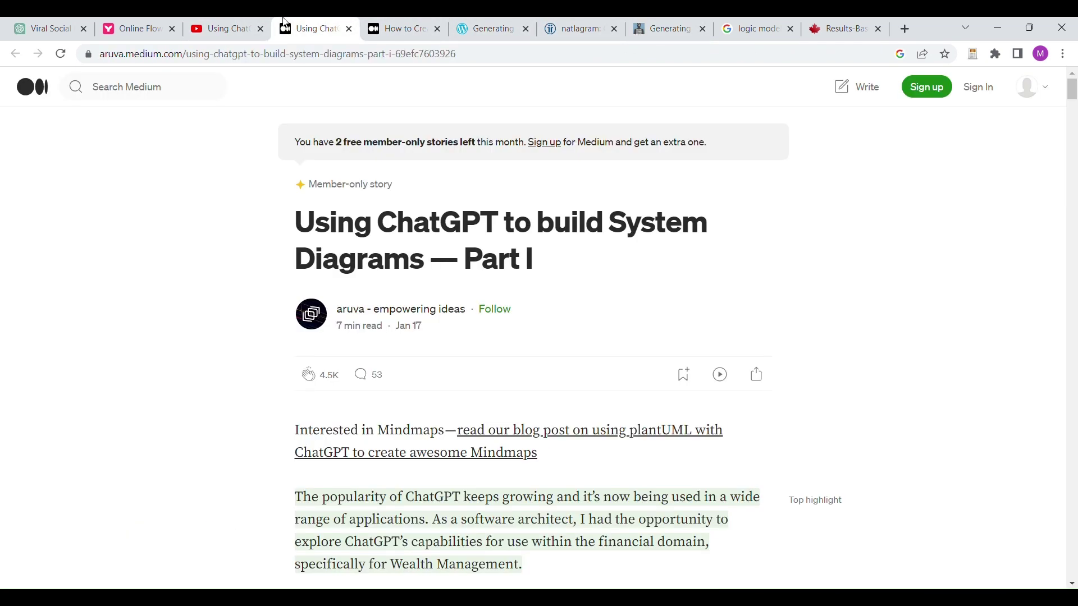